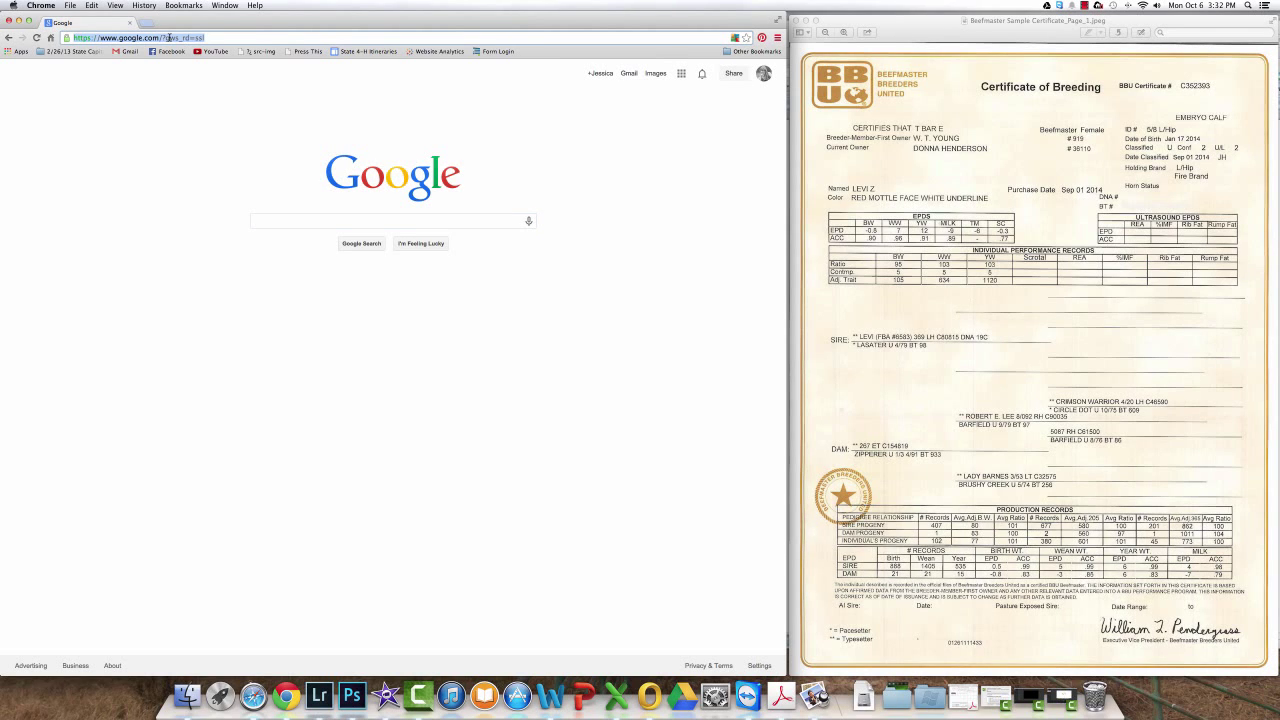
Step: Load texasheifervalidation.com to reach the County / Chapter Login page
text(texasheifervalidation.com)
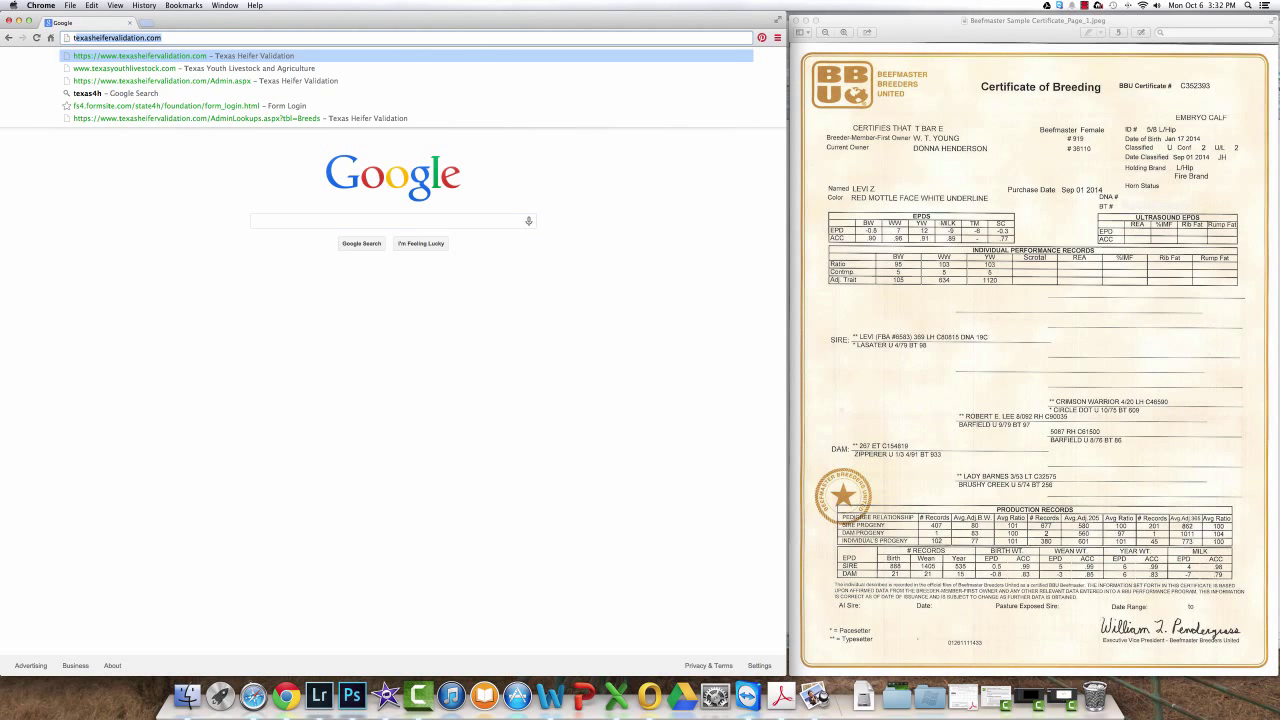
key(Return)
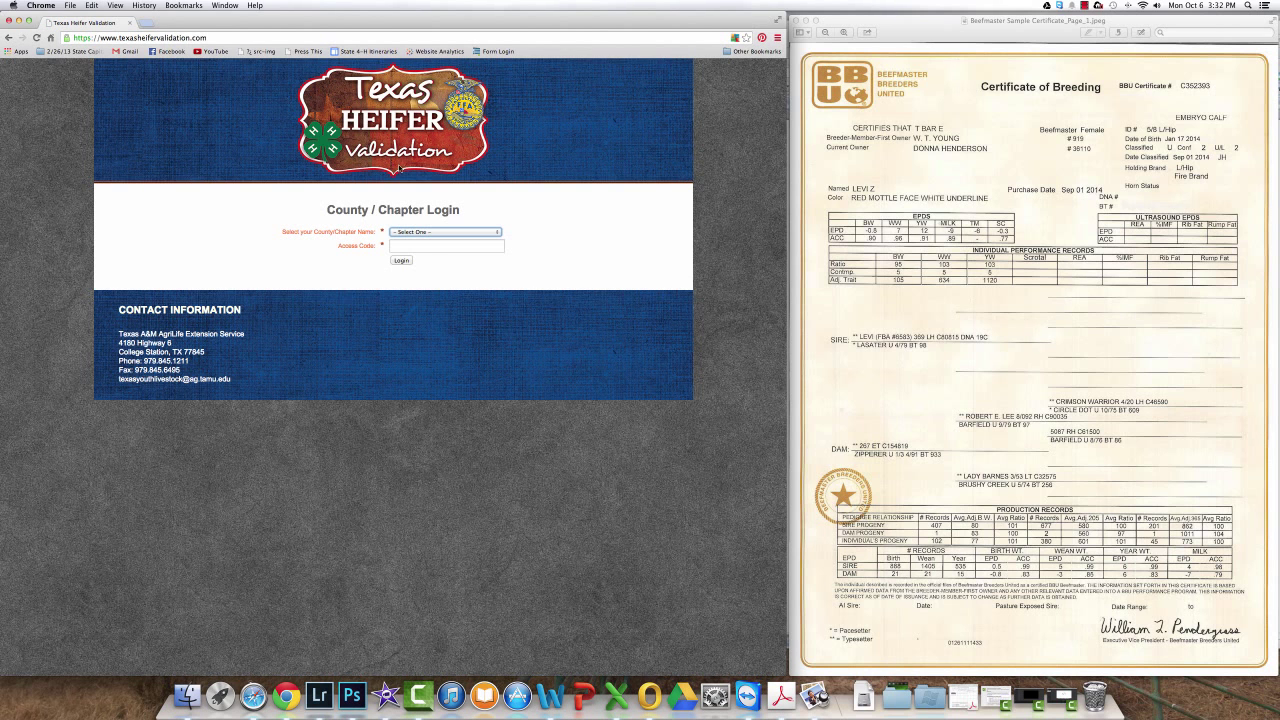
Step: Select Dummy Test from the County/Chapter Name list
click(430, 233)
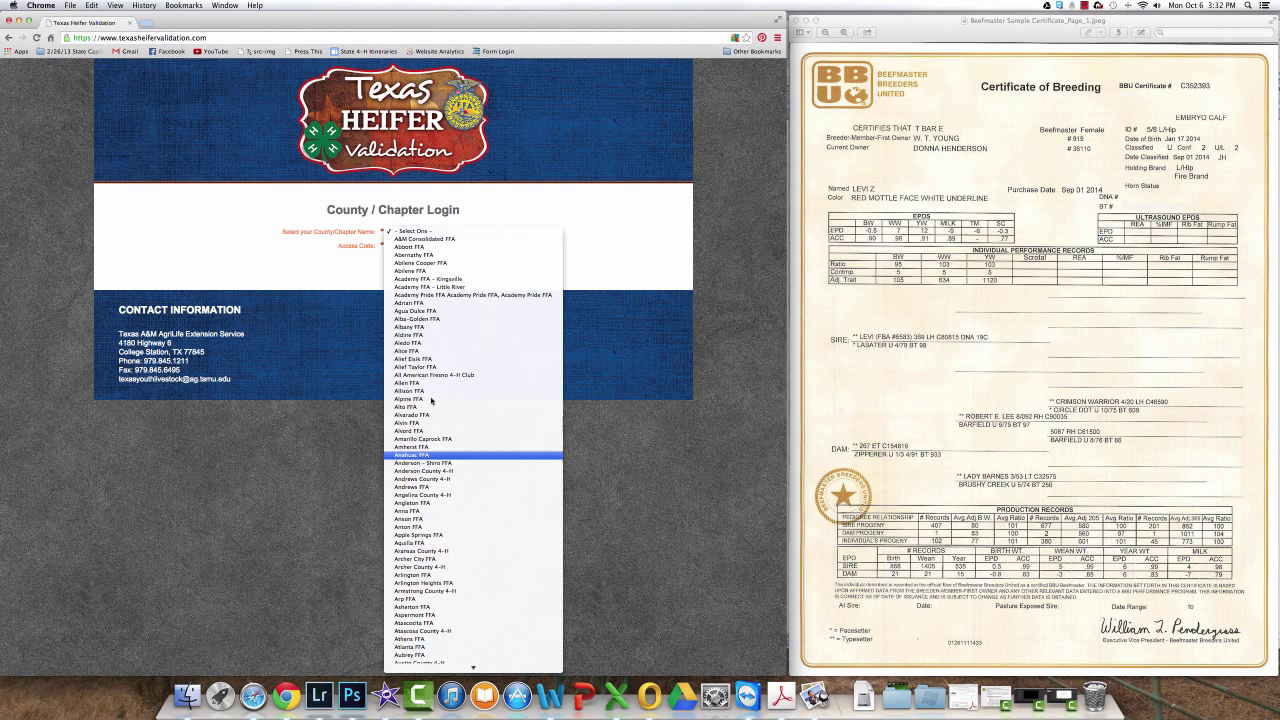
scroll(440, 562, down, 10)
scroll(440, 567, down, 15)
scroll(440, 567, down, 15)
scroll(440, 567, down, 15)
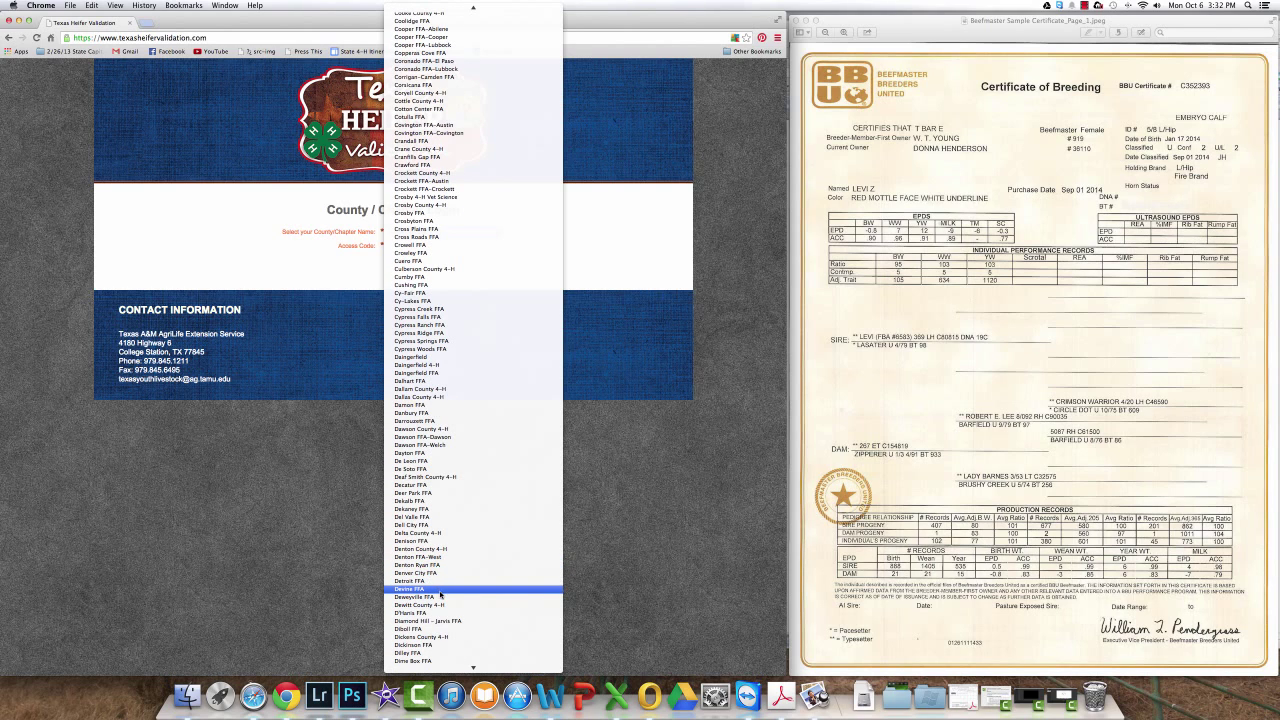
scroll(440, 610, down, 5)
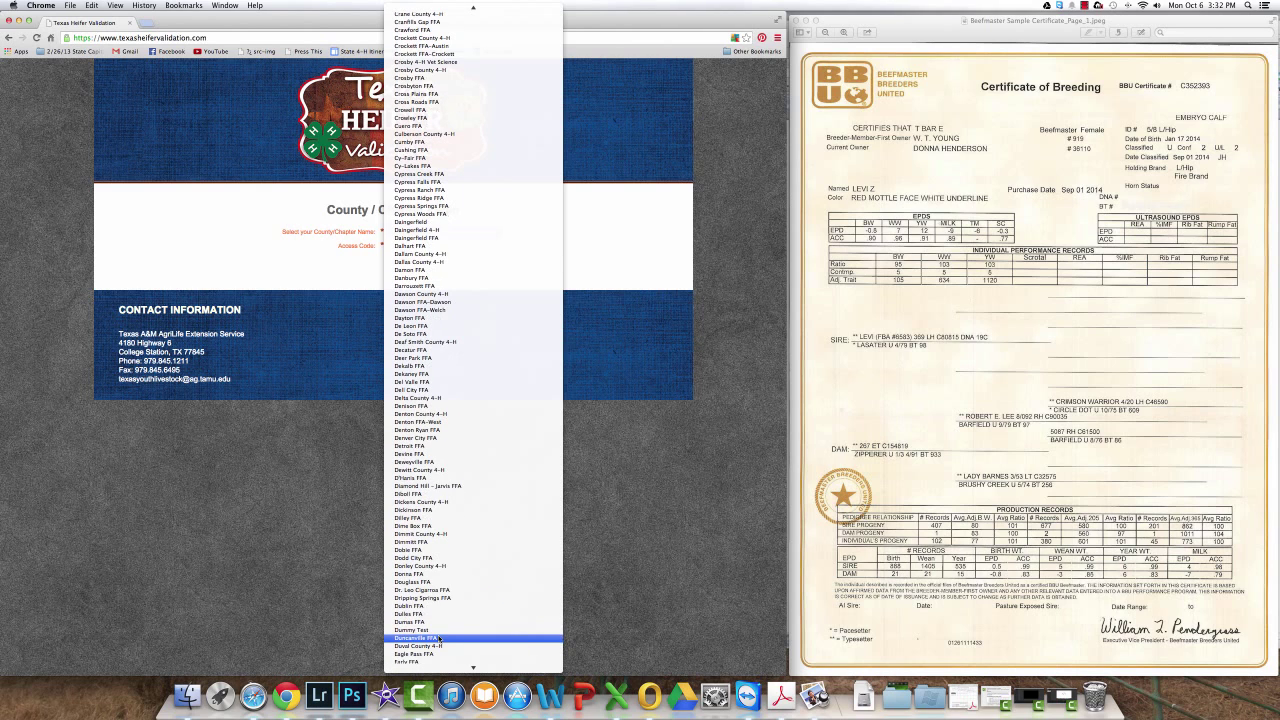
click(430, 629)
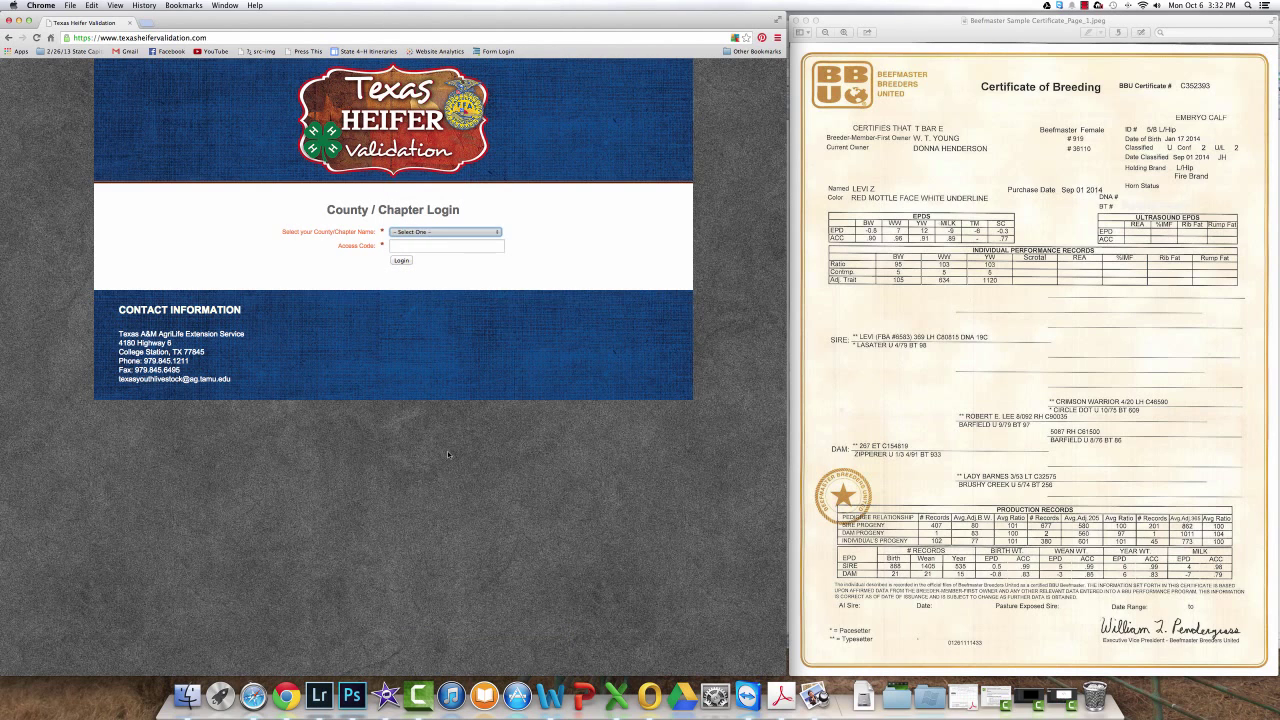
Step: Enter the chapter's access code and log in
click(454, 249)
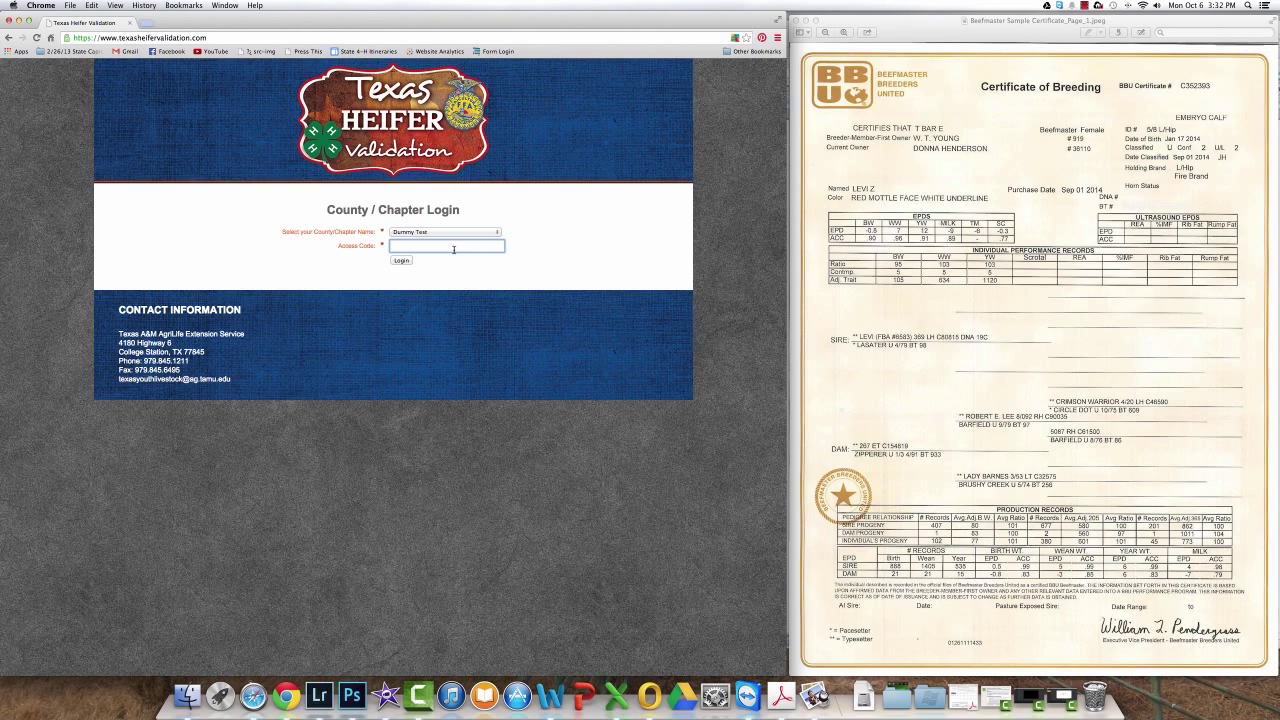
text(1234)
key(Return)
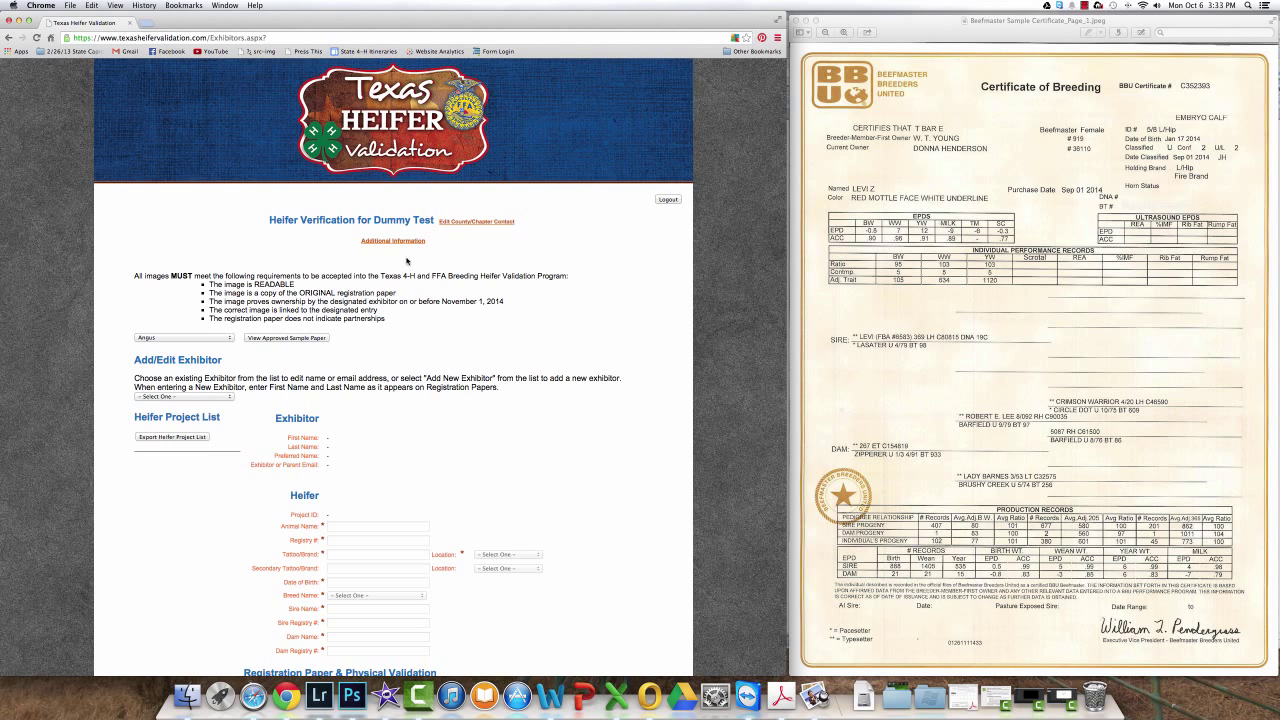
Step: Replace the supervising CEA's contact e-mail with the suggested address and save the contact
click(462, 225)
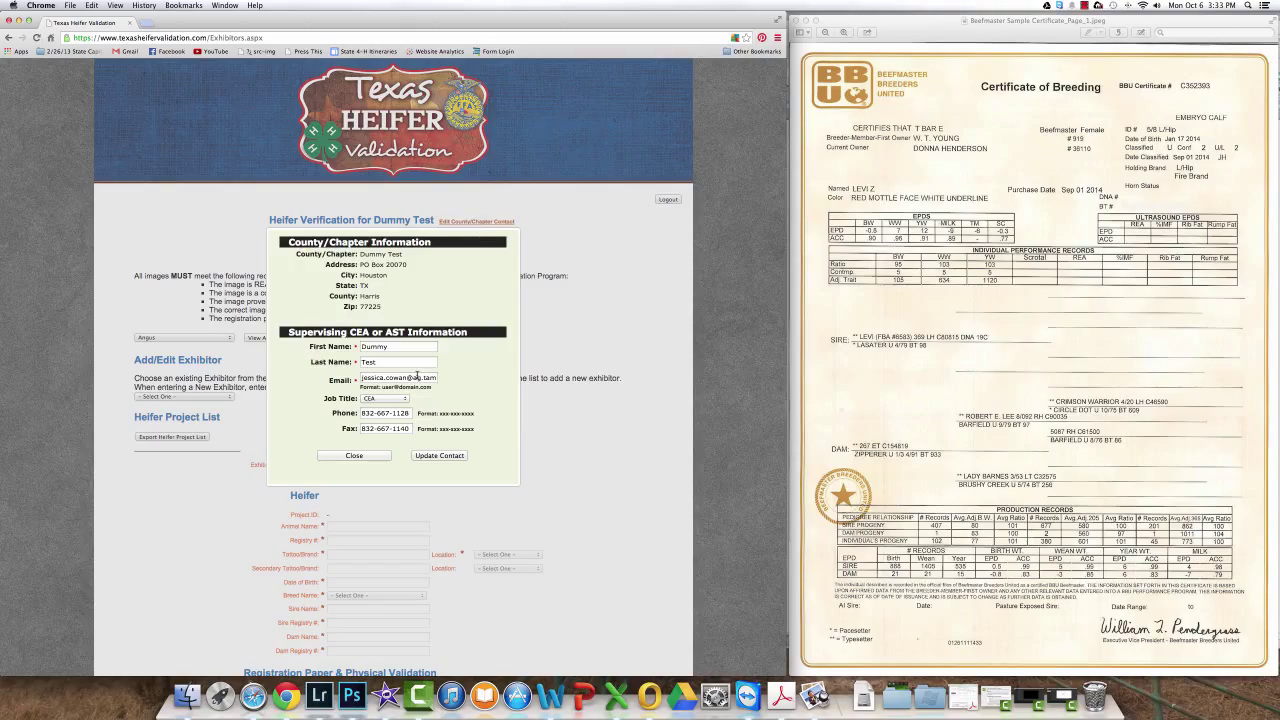
triple_click(417, 378)
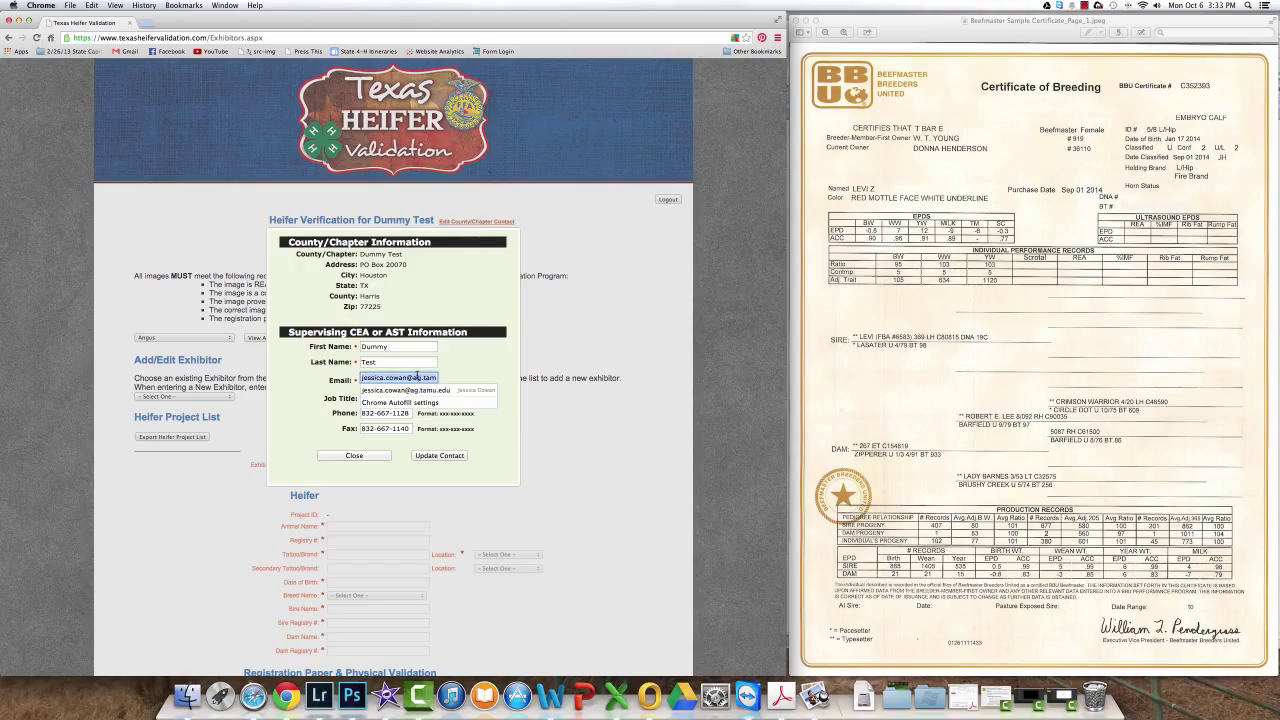
text(he)
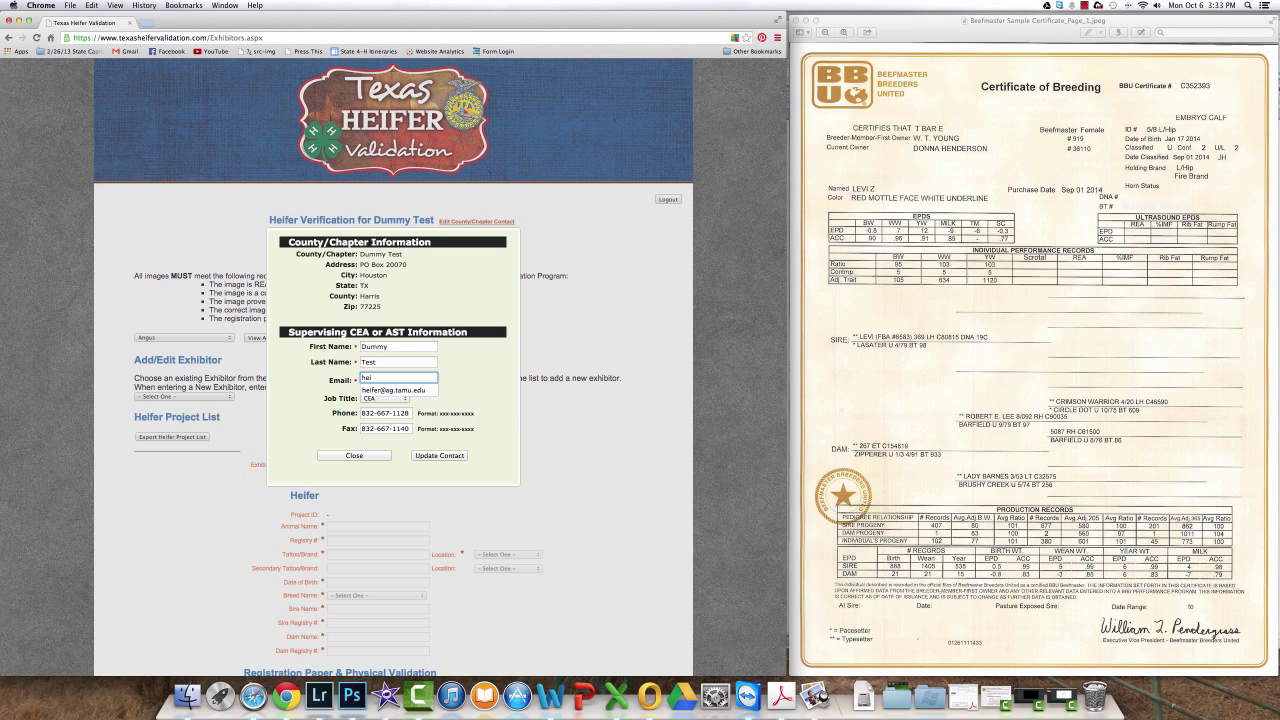
text(i)
click(416, 389)
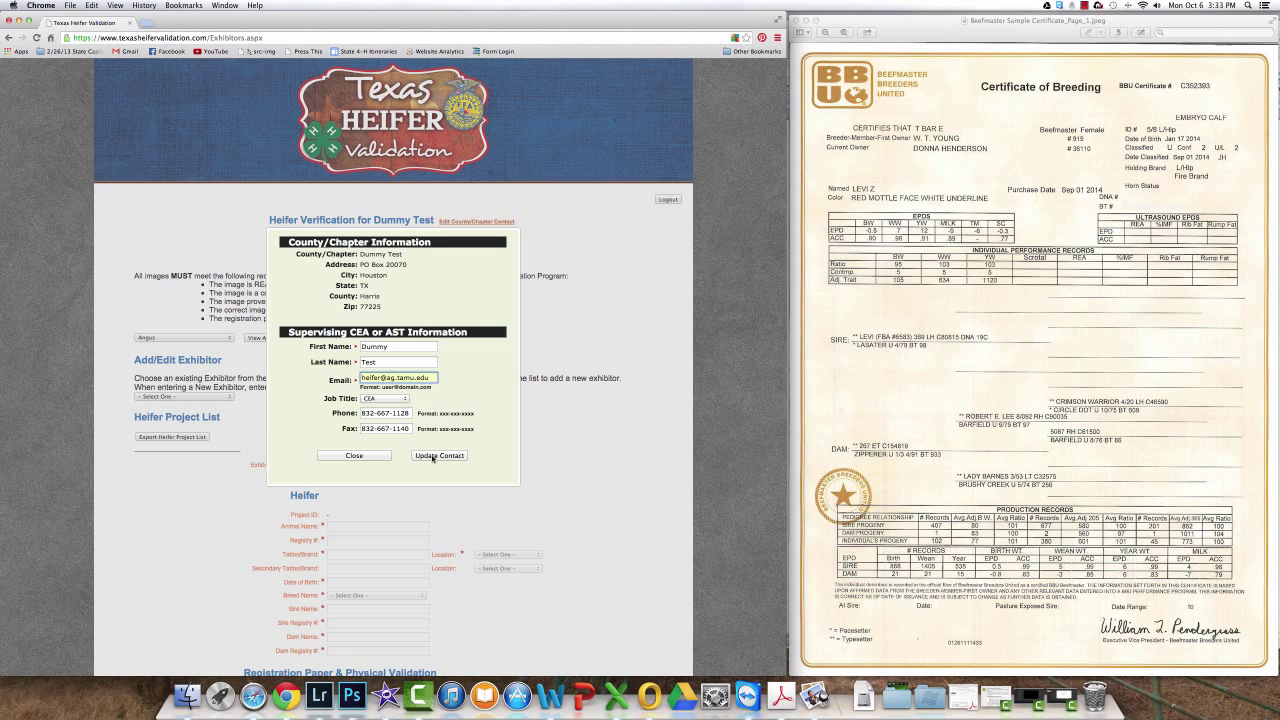
click(438, 455)
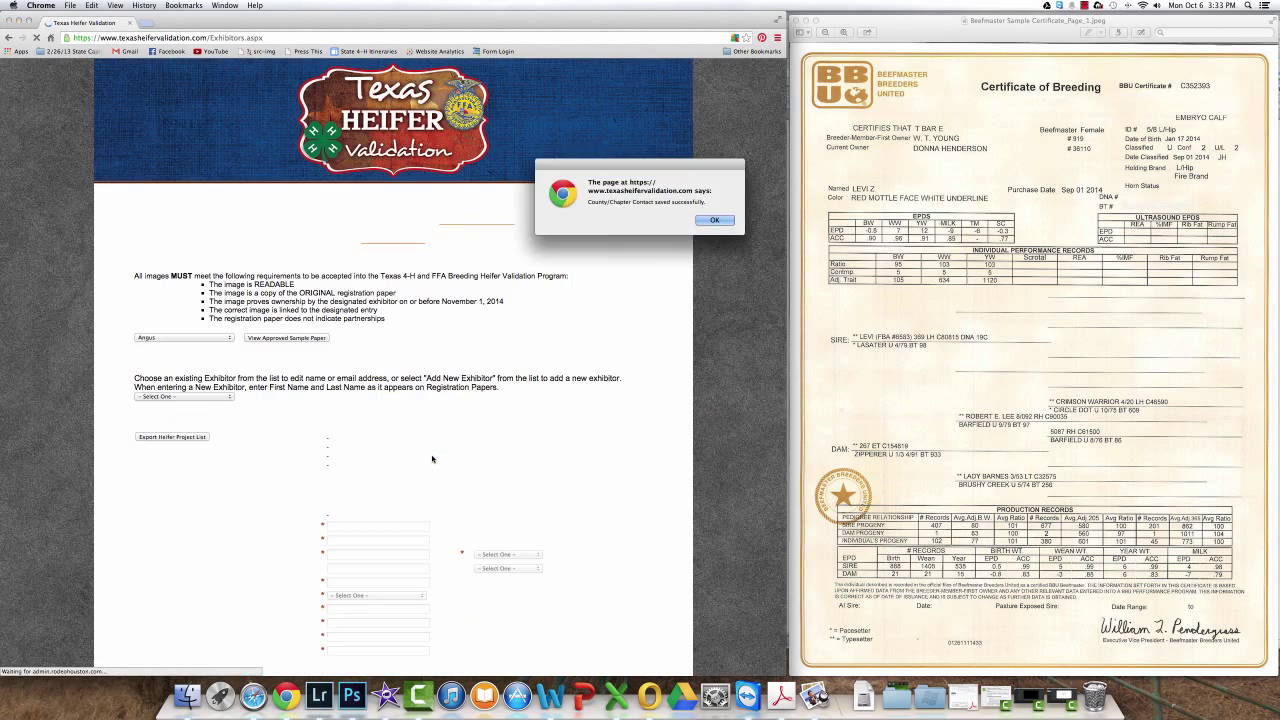
key(Return)
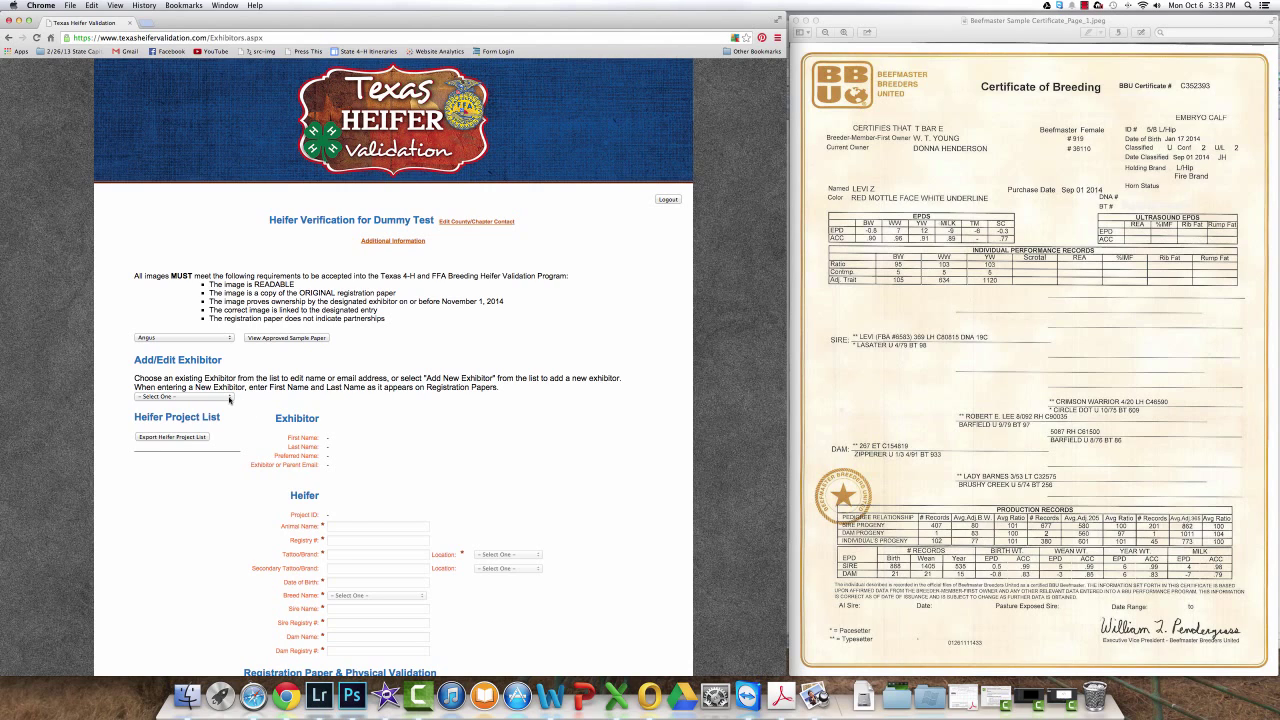
Step: Start a new exhibitor and fill in their first and last name
click(229, 397)
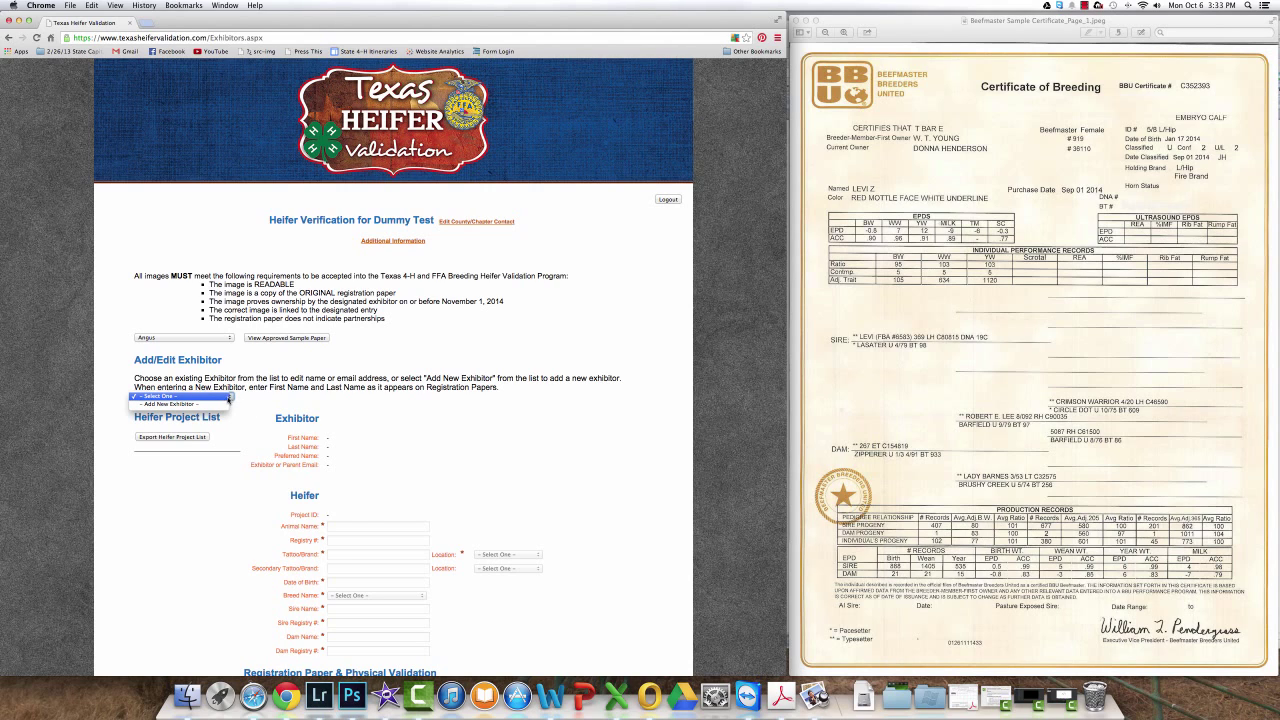
click(226, 404)
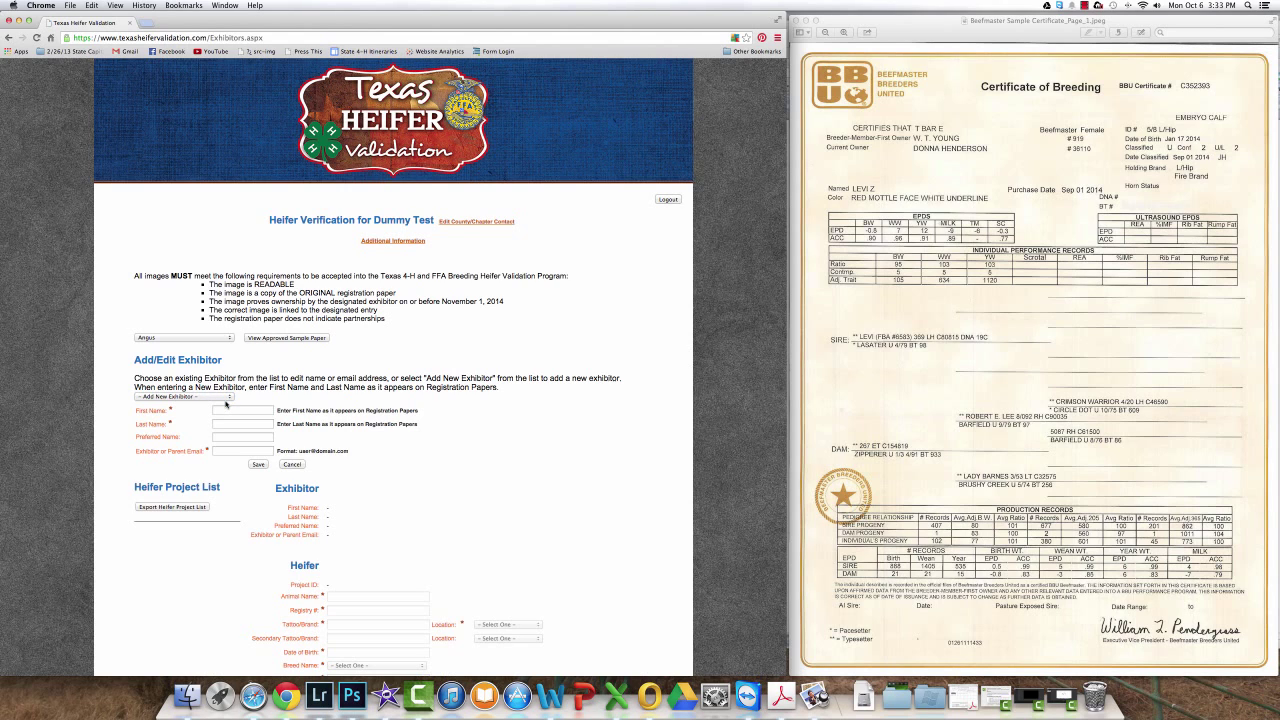
click(228, 409)
text(d)
click(228, 421)
click(231, 423)
text(h)
click(234, 446)
Step: Add the exhibitor's e-mail address and save the new exhibitor
click(234, 450)
text(d)
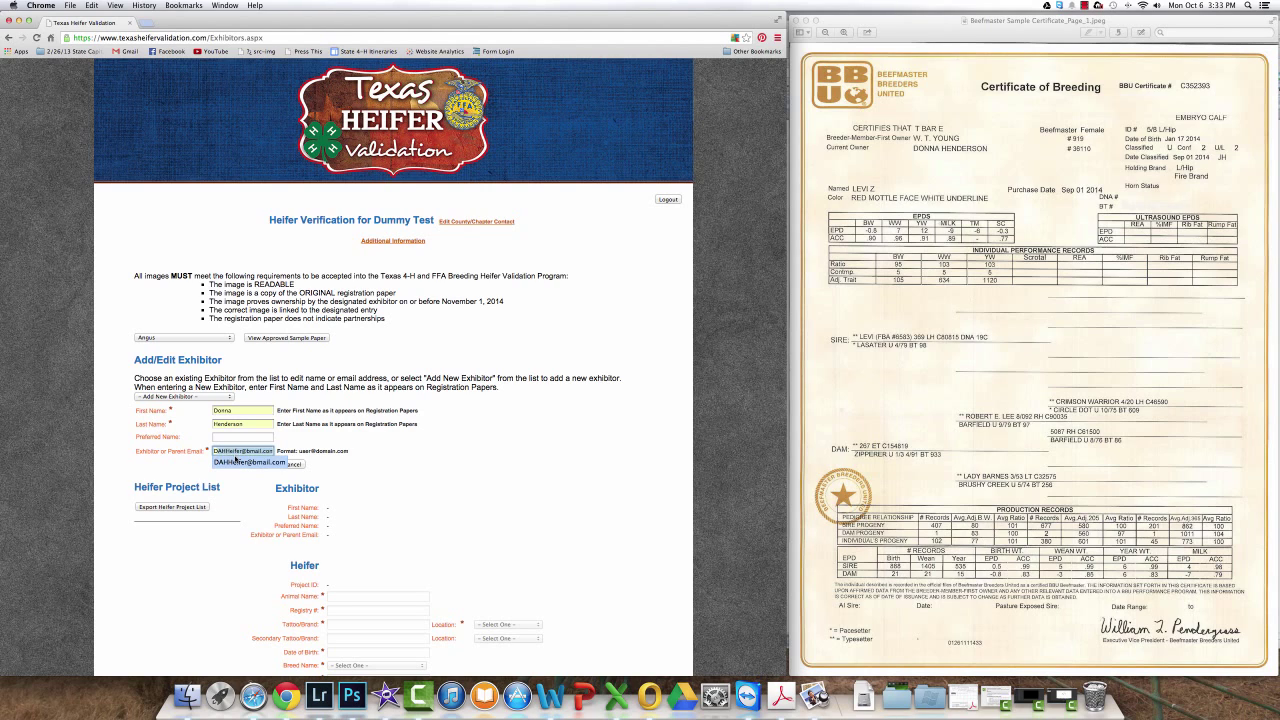
click(236, 456)
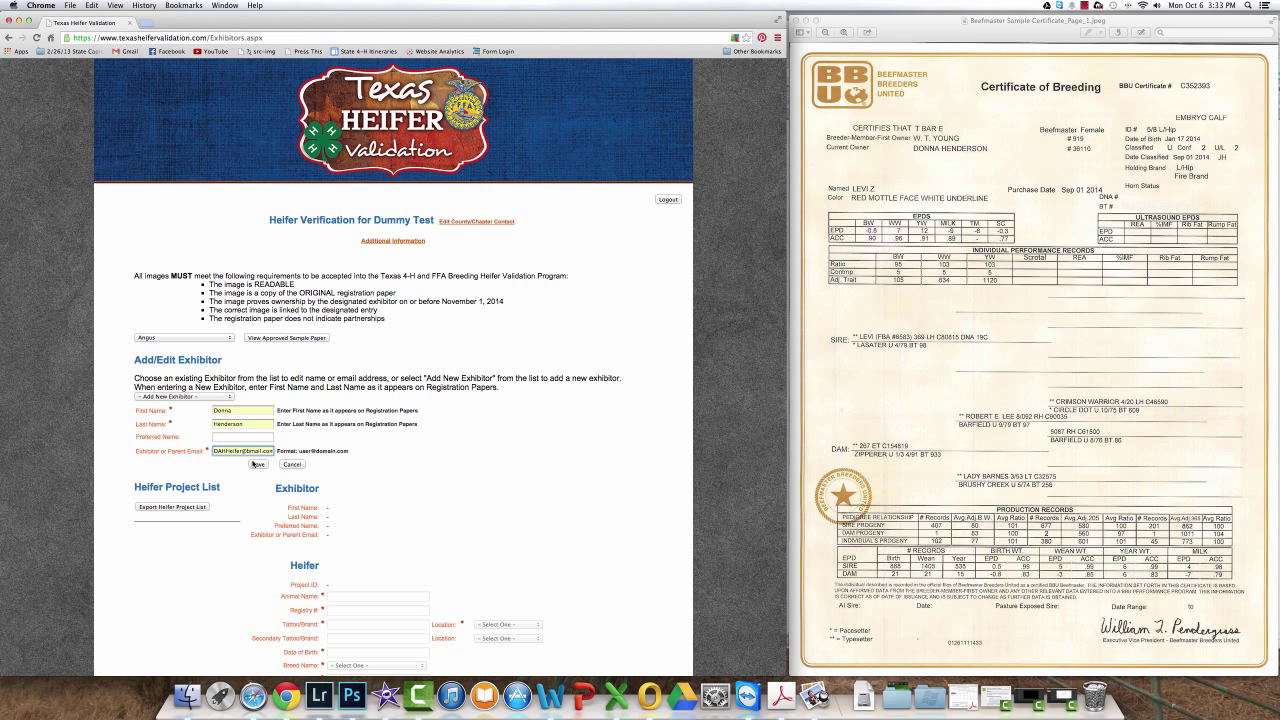
click(257, 465)
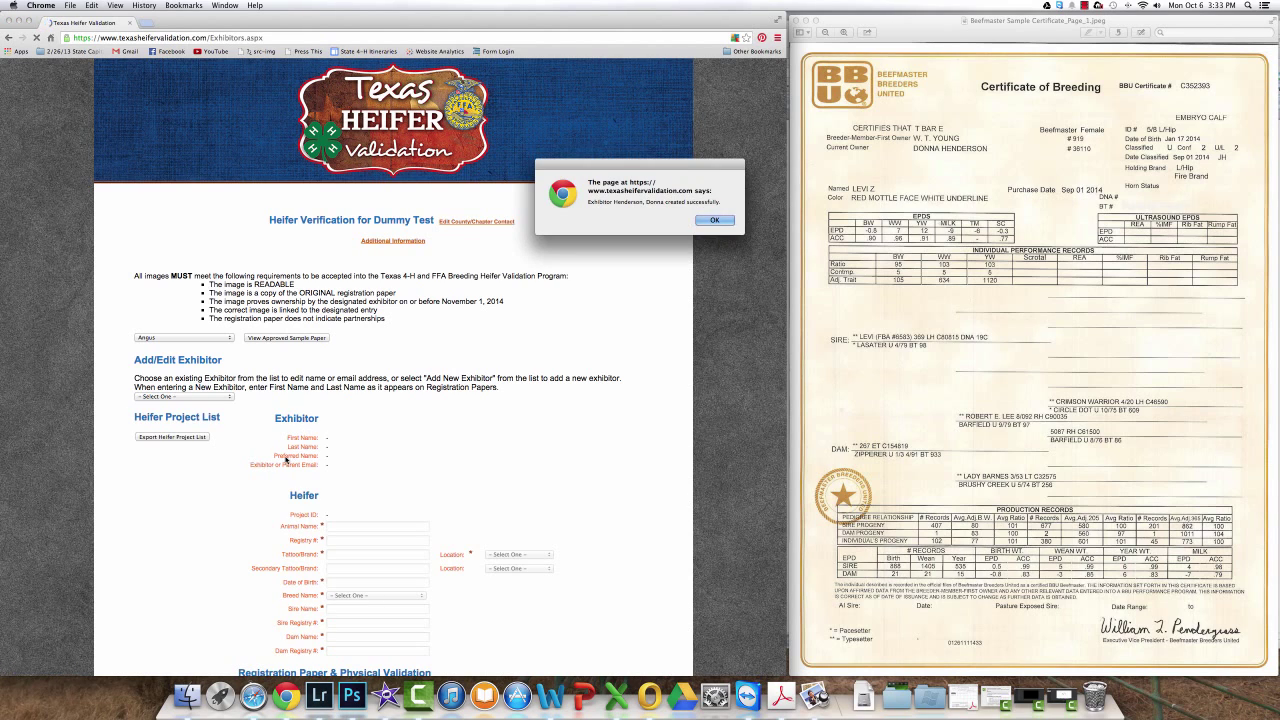
key(Return)
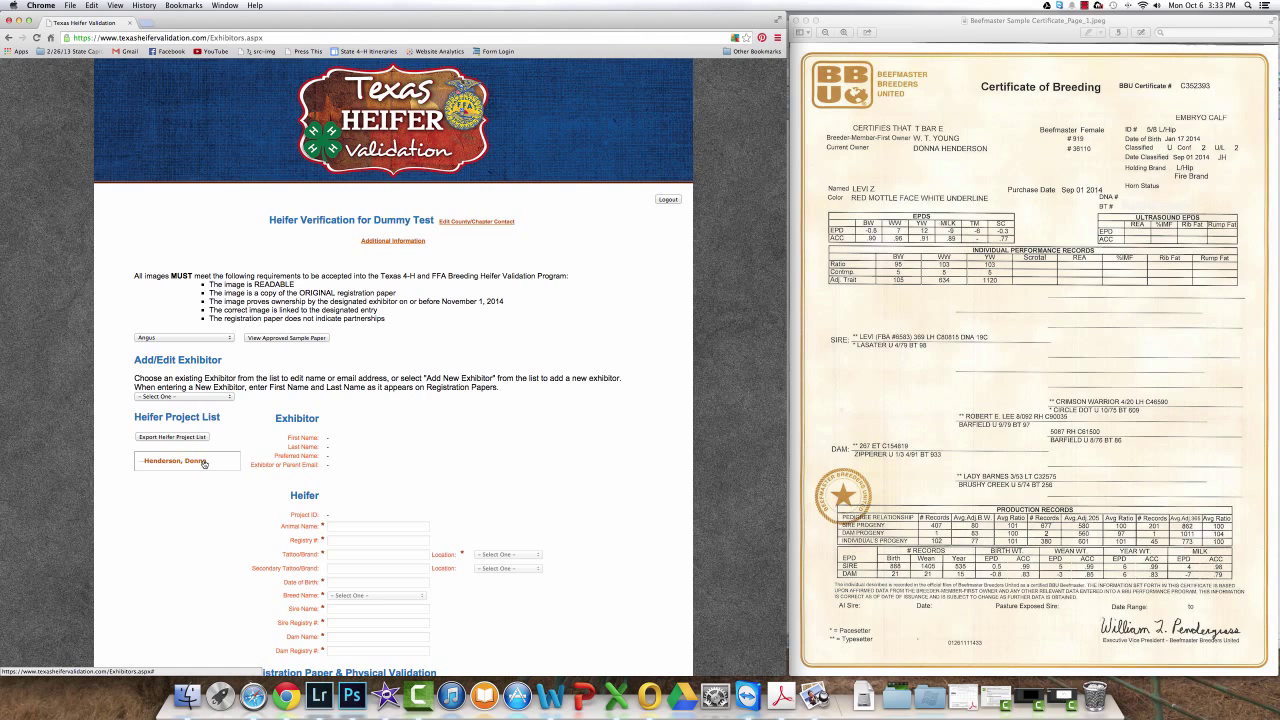
Step: Open the new exhibitor from the Heifer Project List and begin a new heifer entry
click(203, 461)
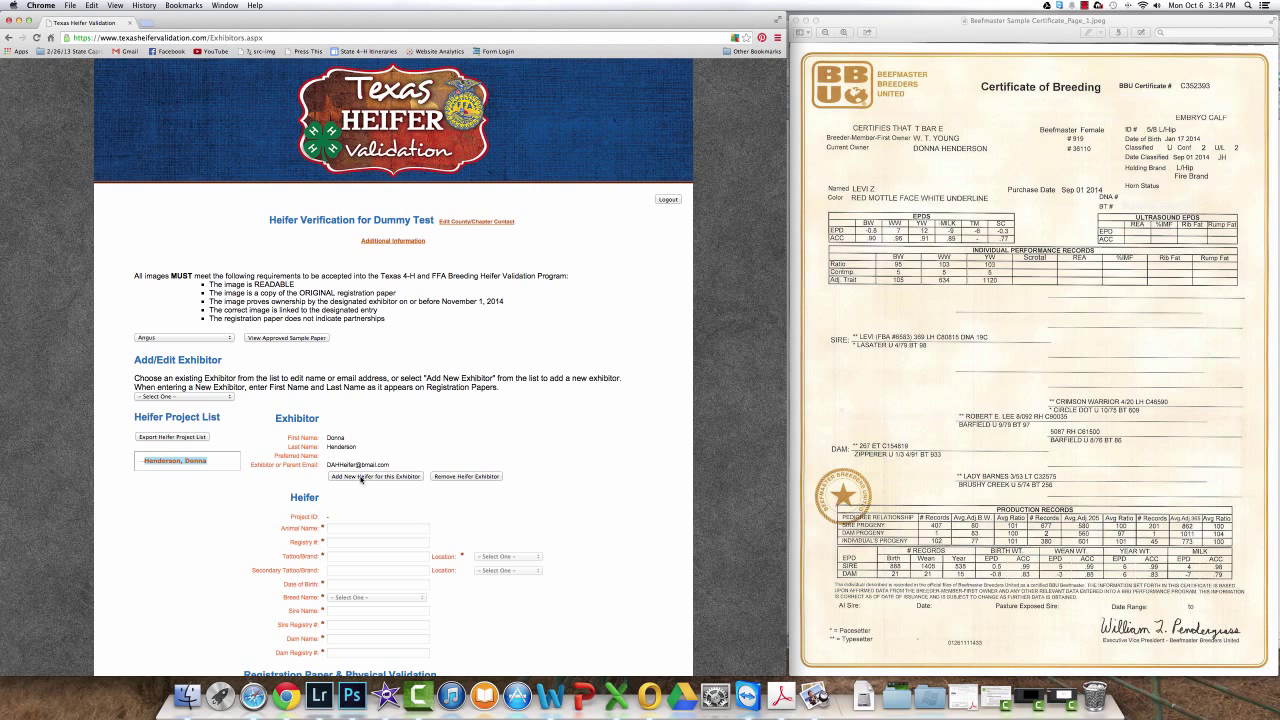
click(362, 479)
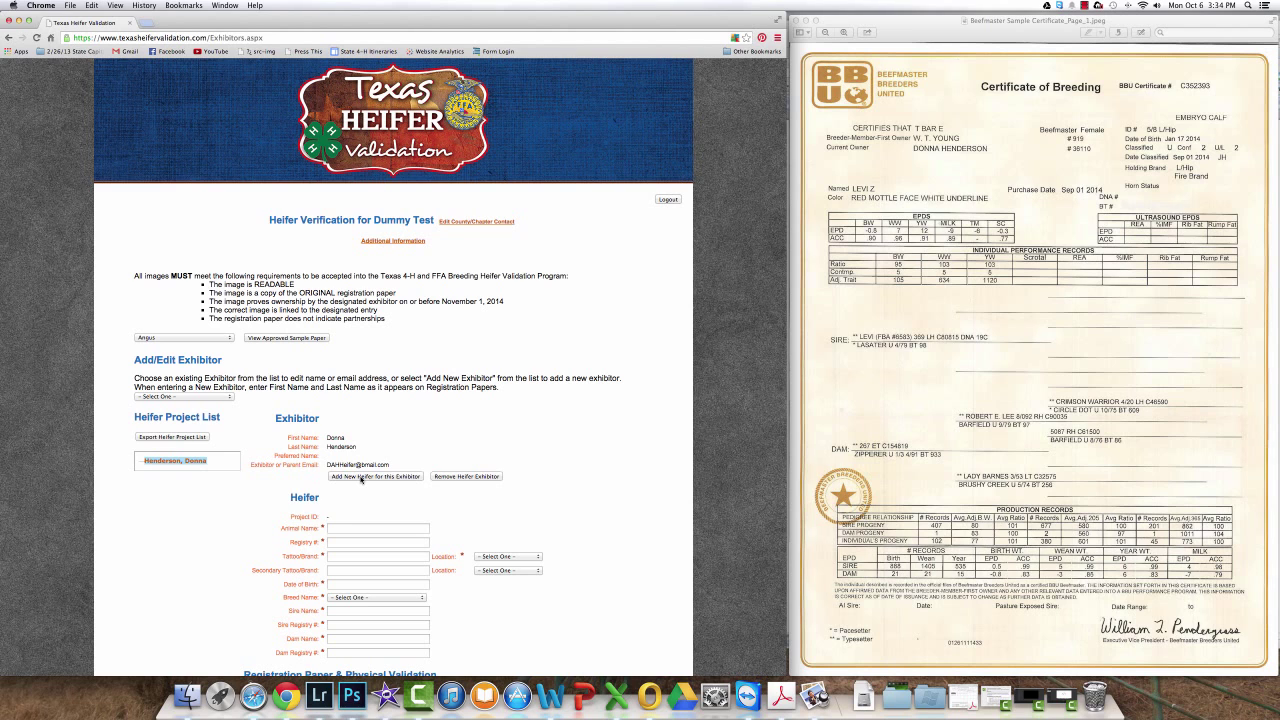
scroll(362, 479, down, 3)
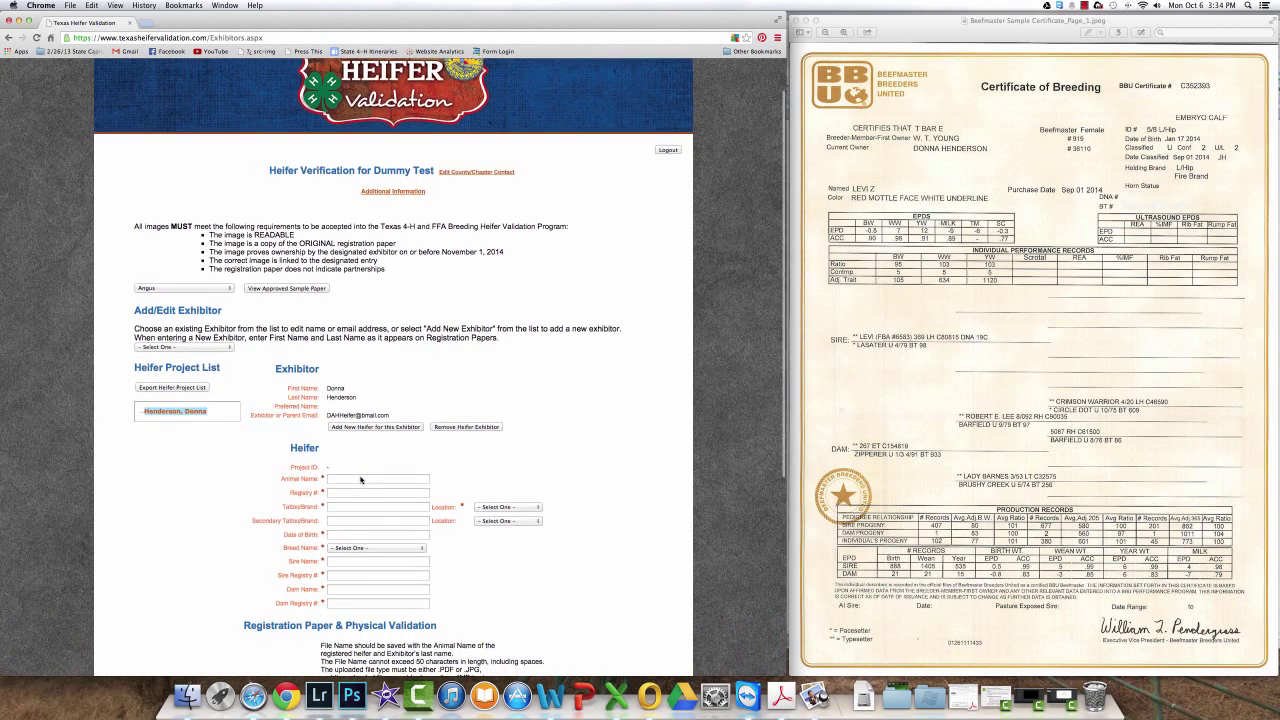
Step: Enter animal name Levi Z, registry C352393, tattoo 5/8 with brand location Left Hip
click(361, 480)
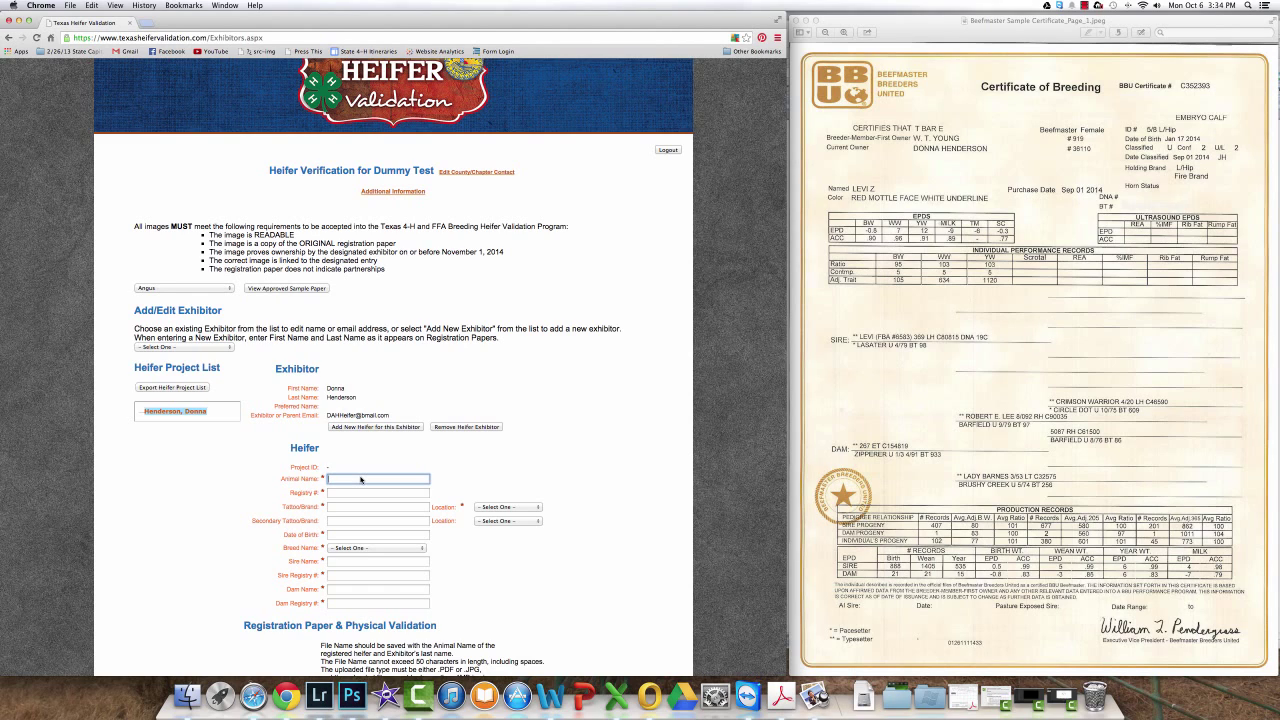
text(Levi Z)
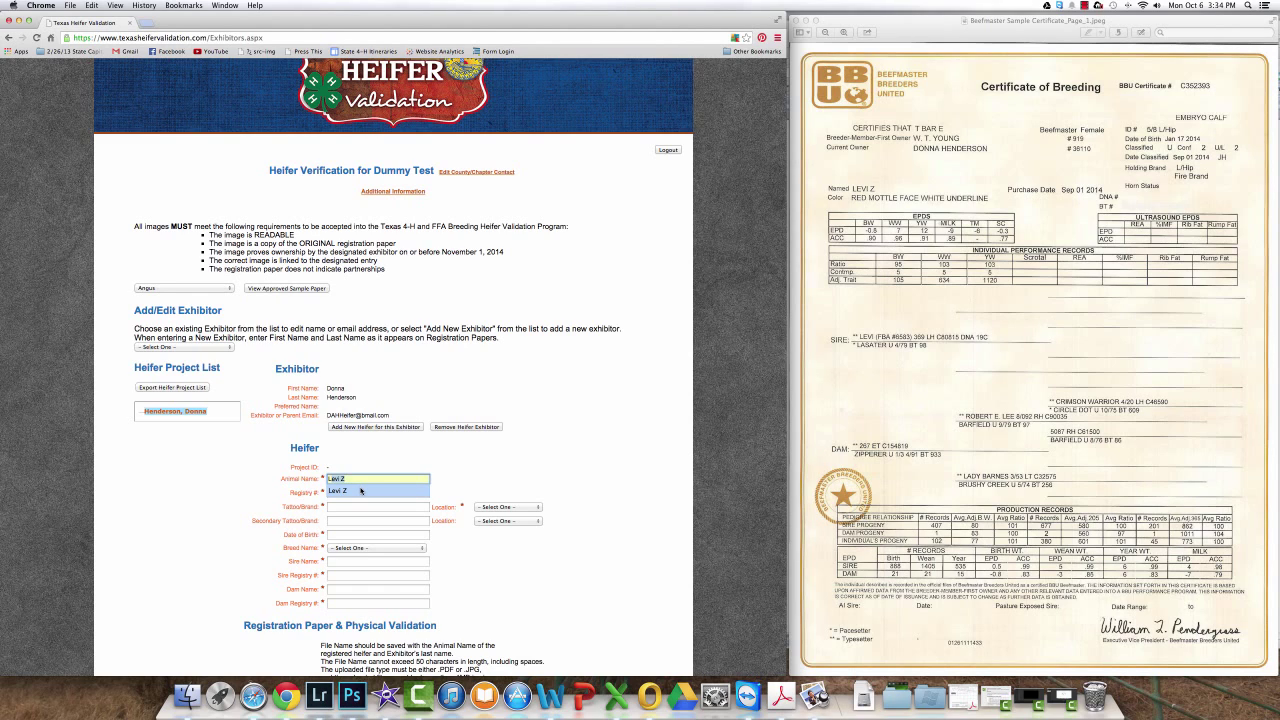
click(361, 490)
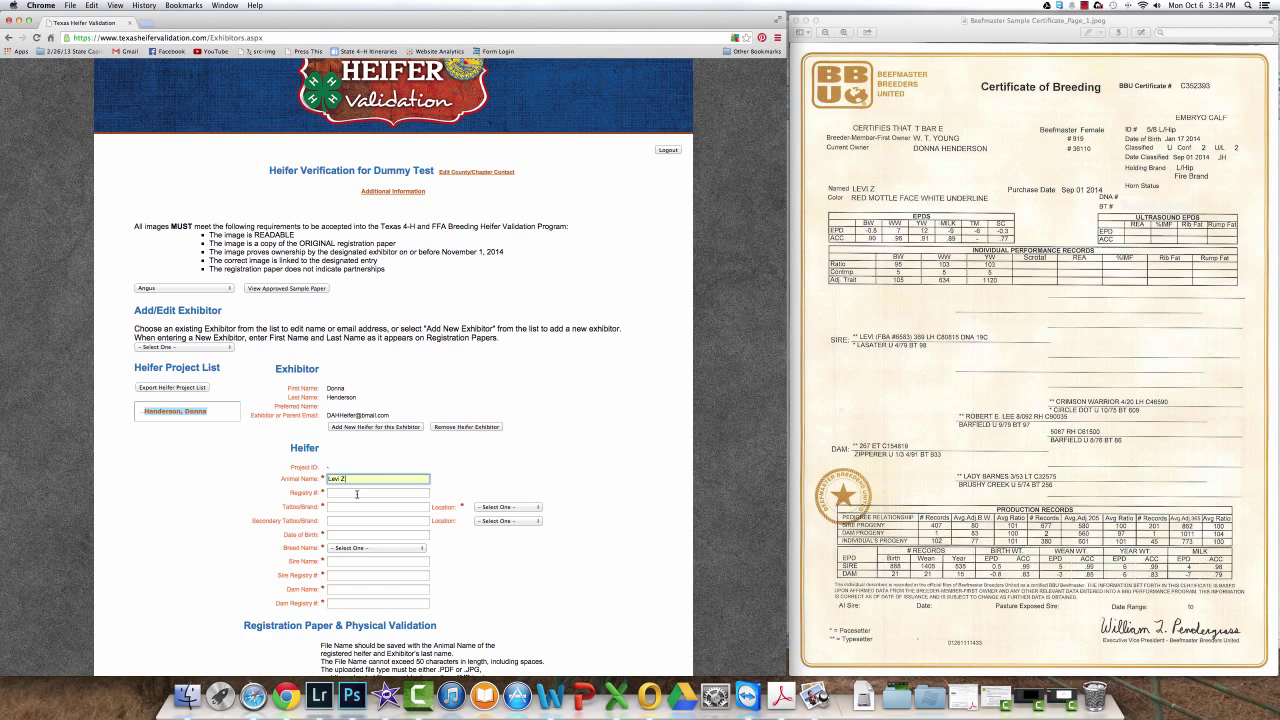
click(357, 494)
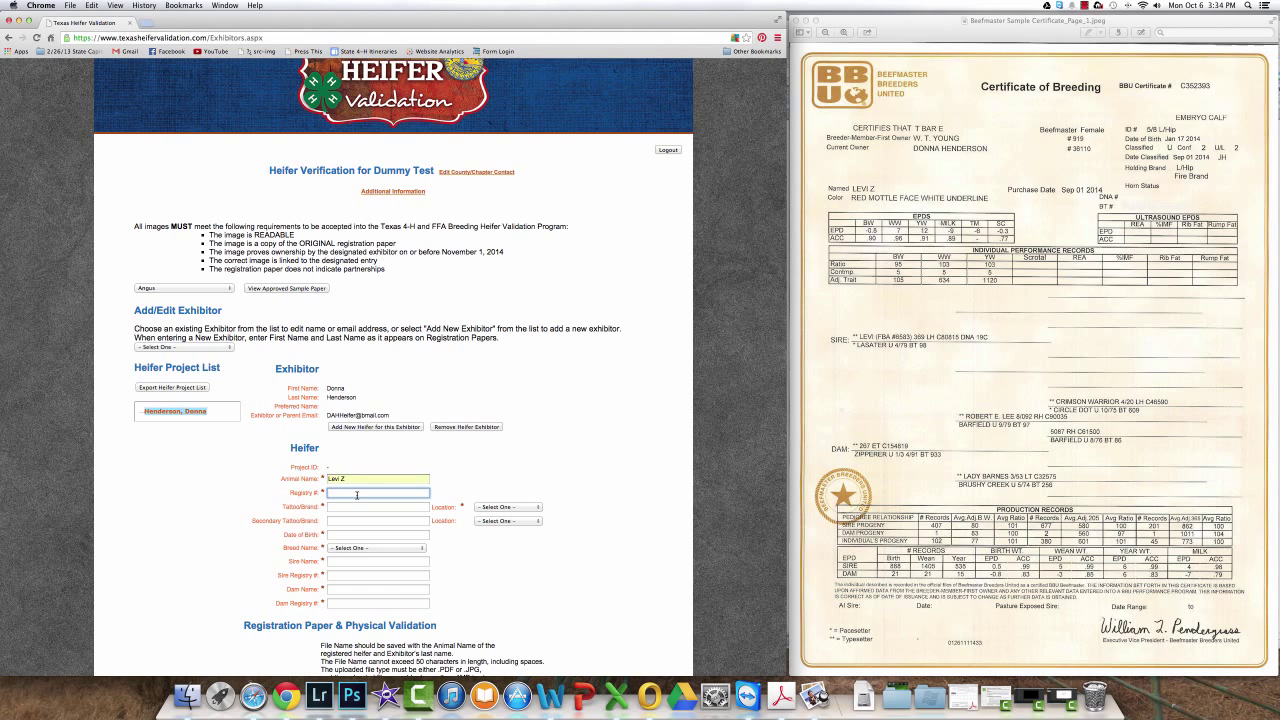
key(Down)
key(Down)
key(Return)
click(350, 507)
text(5/8)
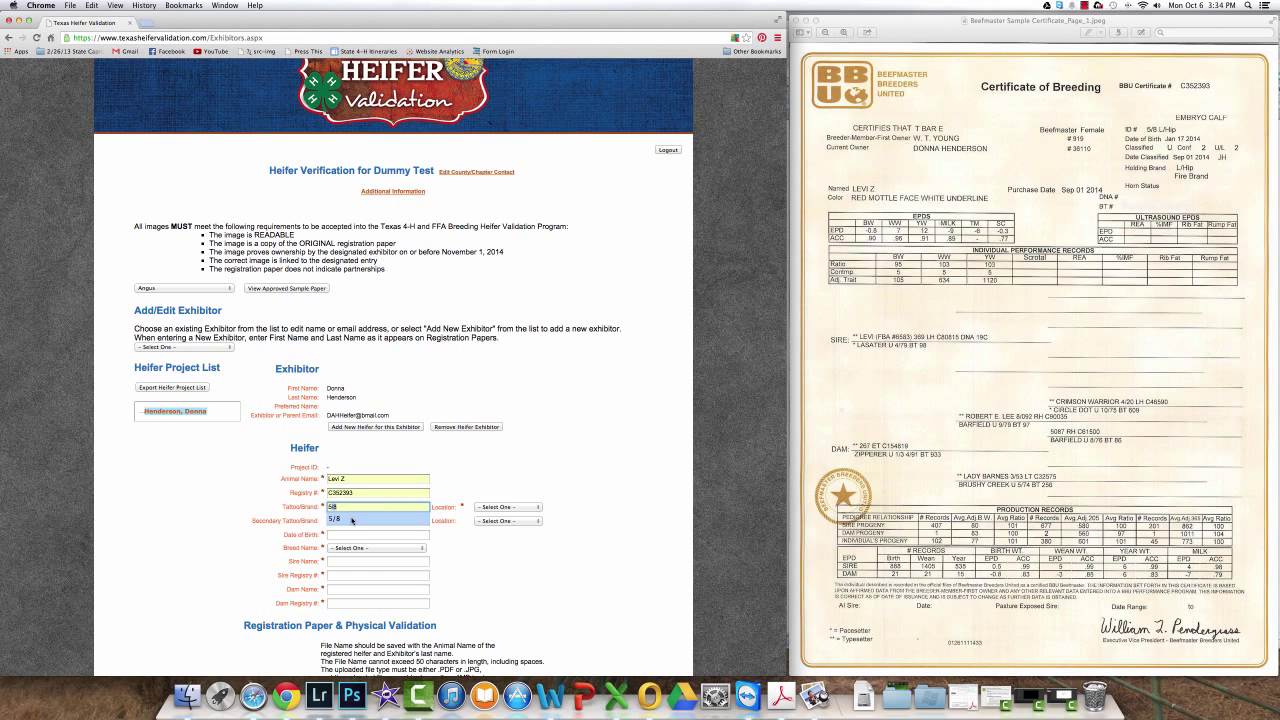
click(351, 519)
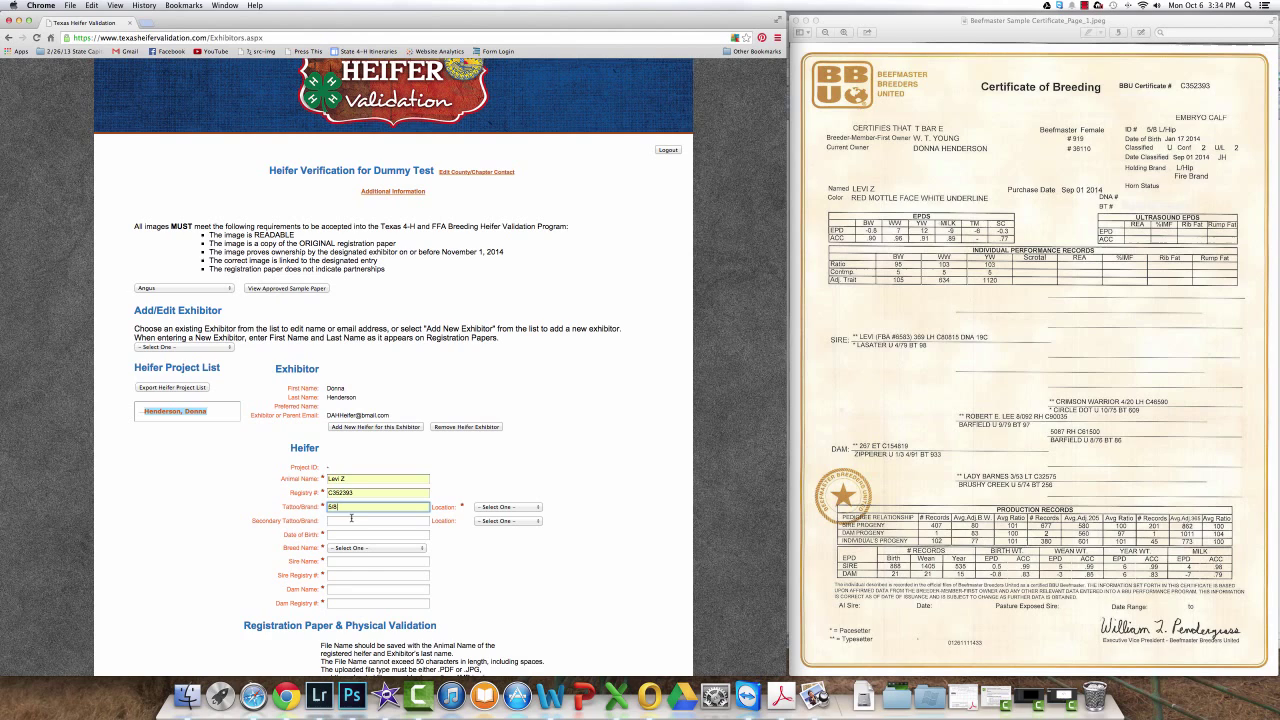
click(494, 507)
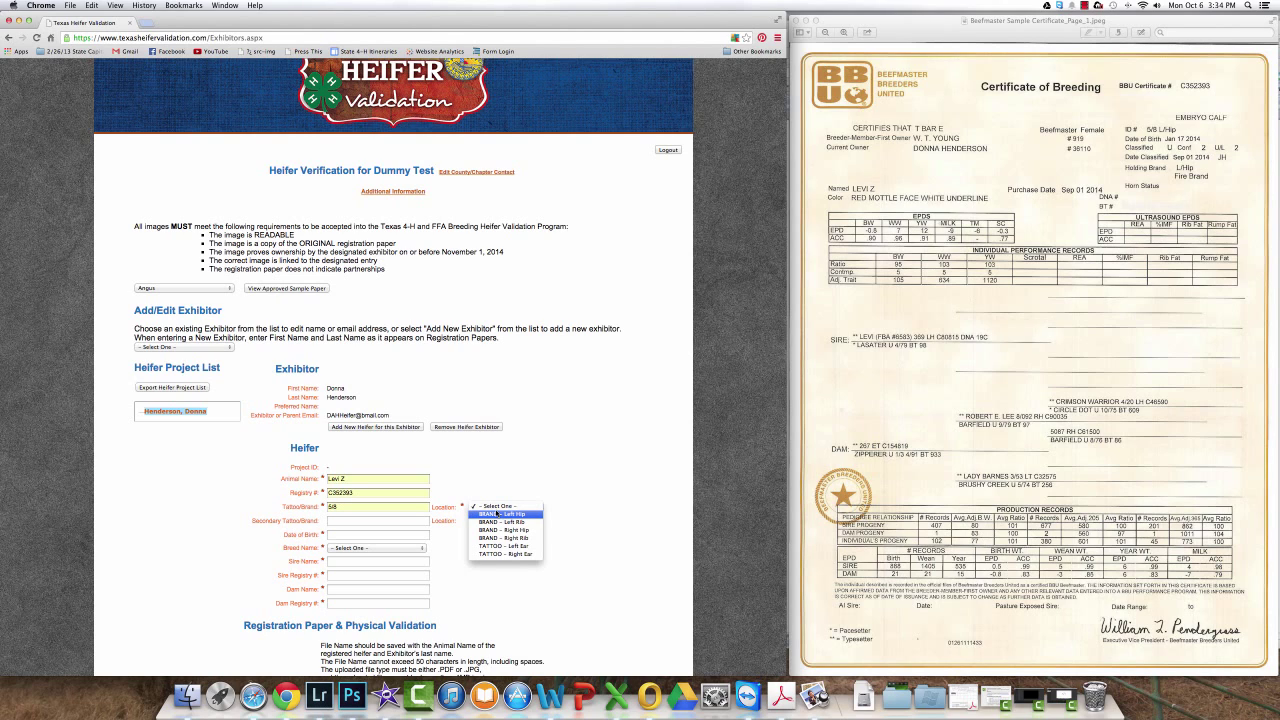
click(499, 513)
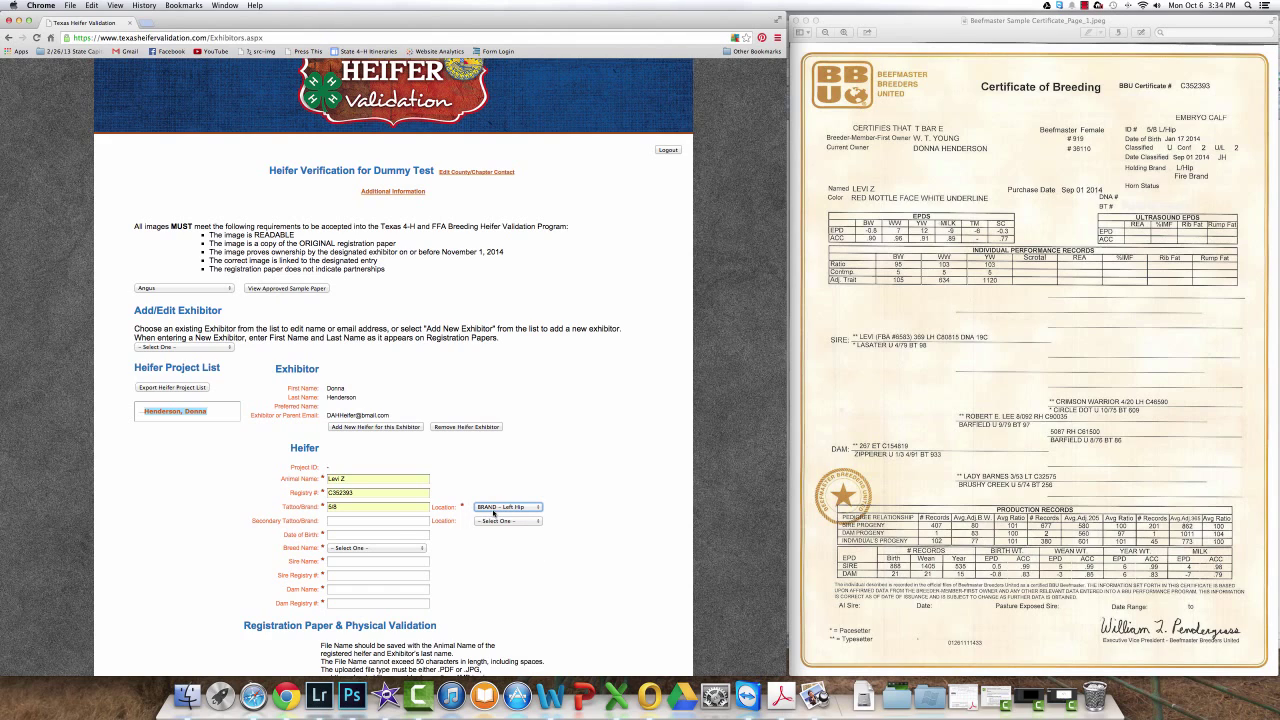
Step: Set date of birth to 01/17/2014 and breed to Beefmaster
click(387, 535)
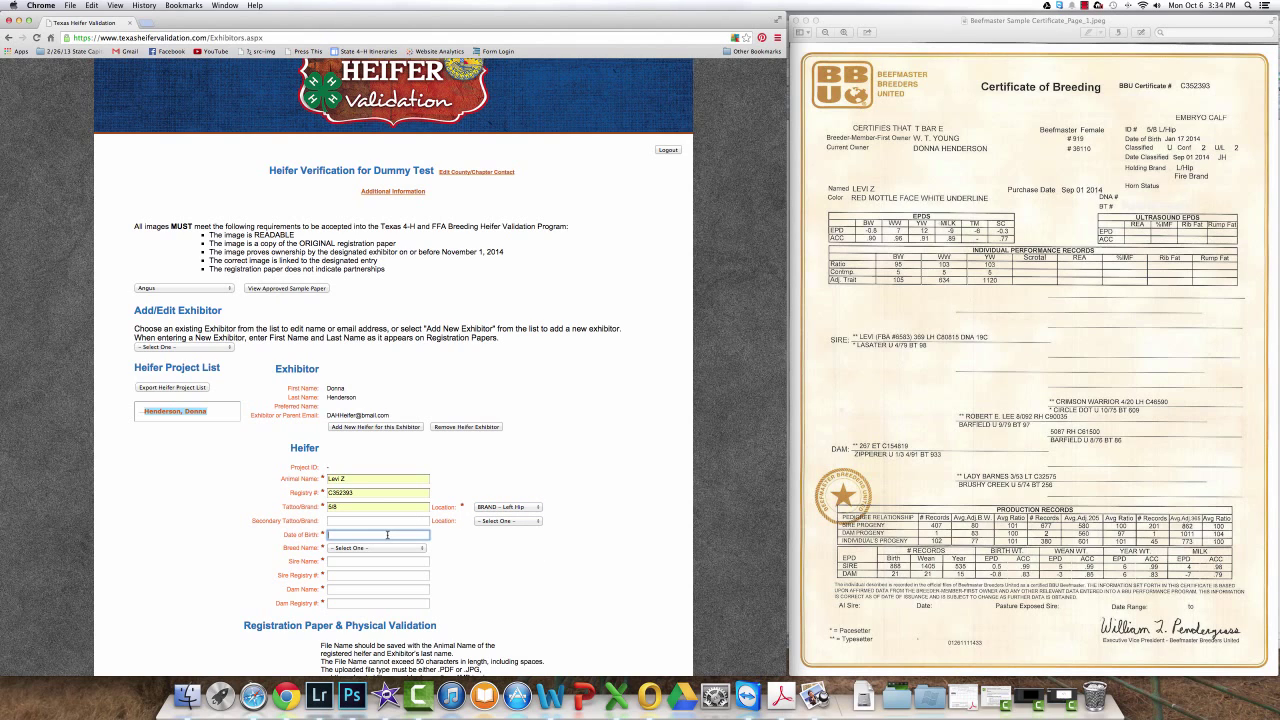
text(01/17/2014)
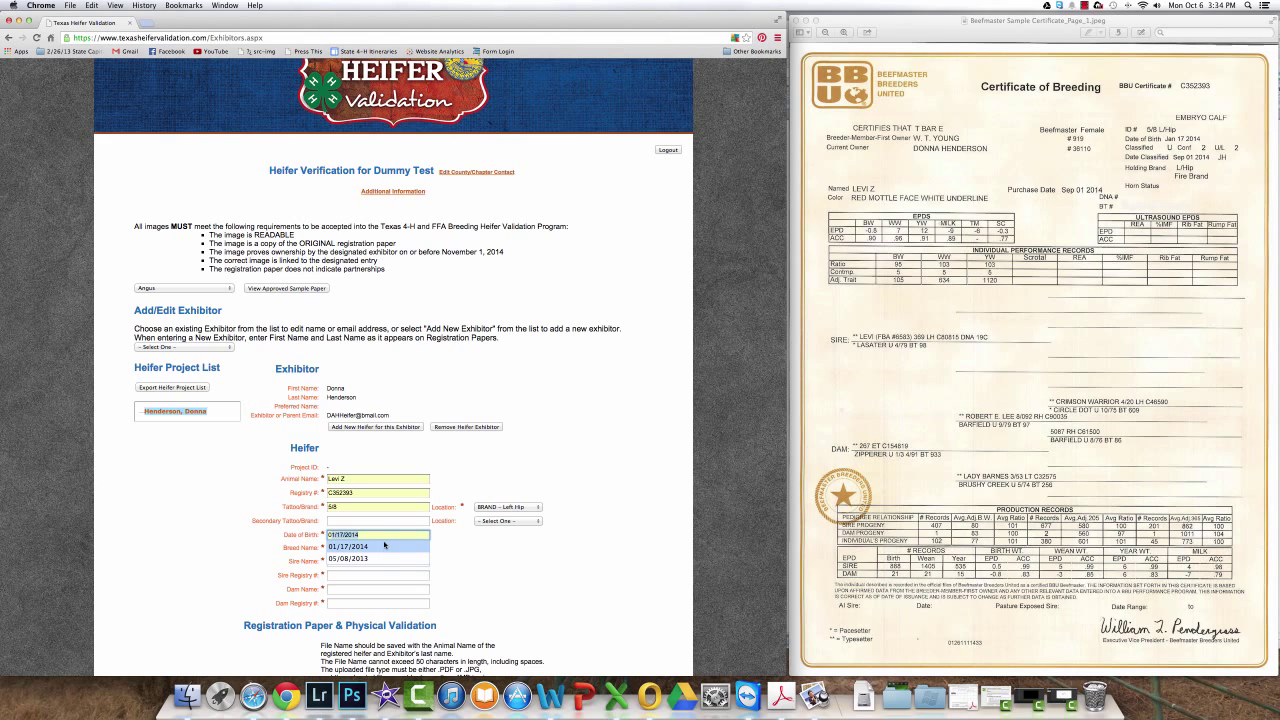
click(386, 543)
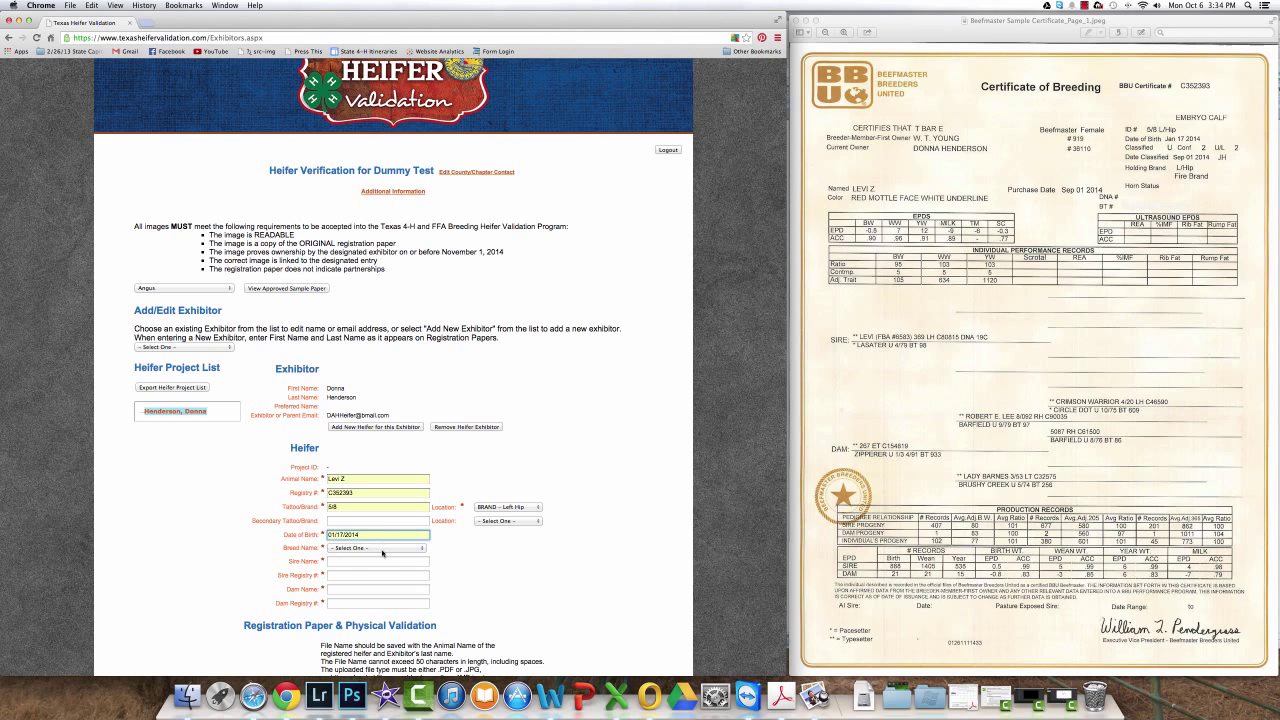
click(382, 548)
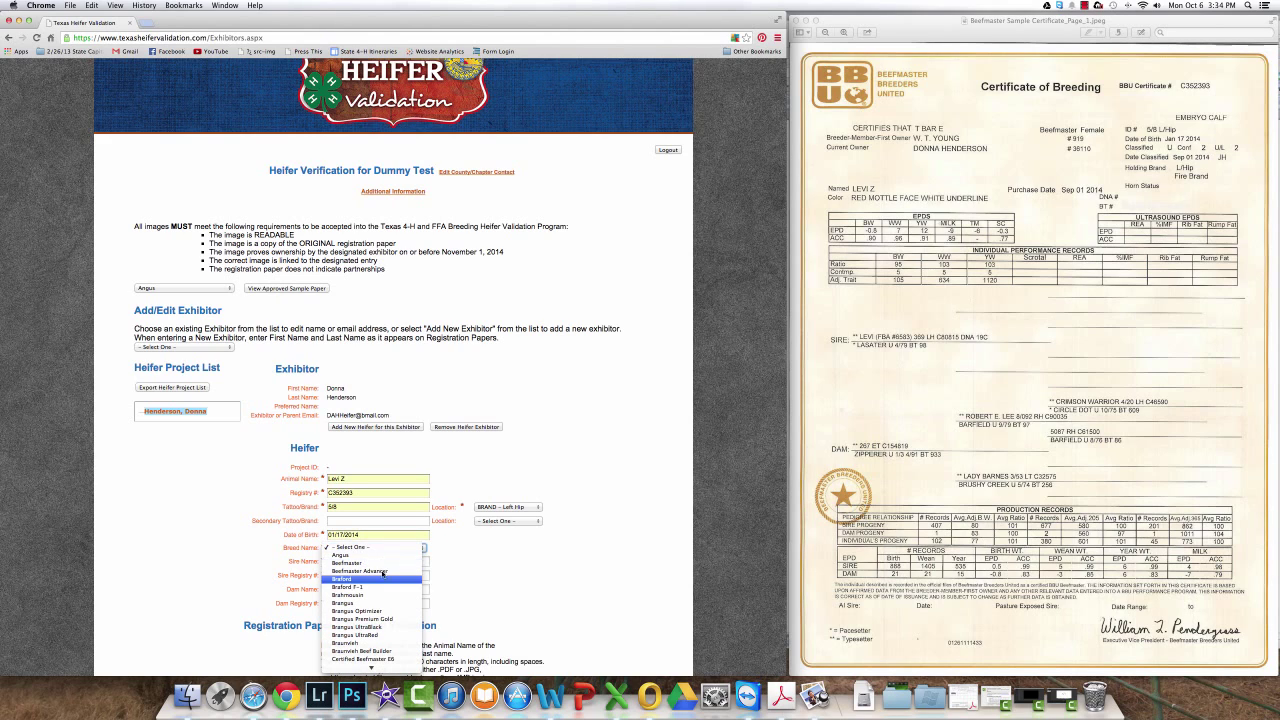
scroll(382, 600, down, 2)
click(348, 499)
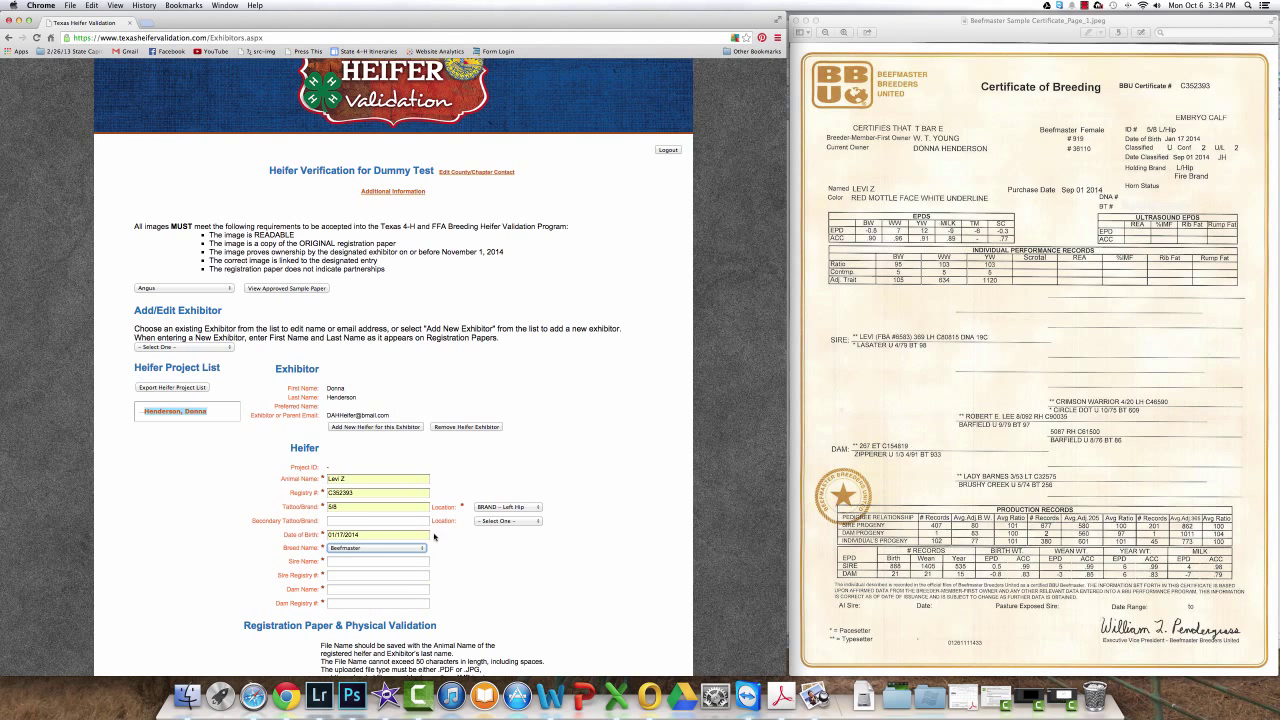
Step: Enter sire Levi (C80815) and dam 267 ET (C154819)
click(405, 561)
text(Levi)
click(385, 576)
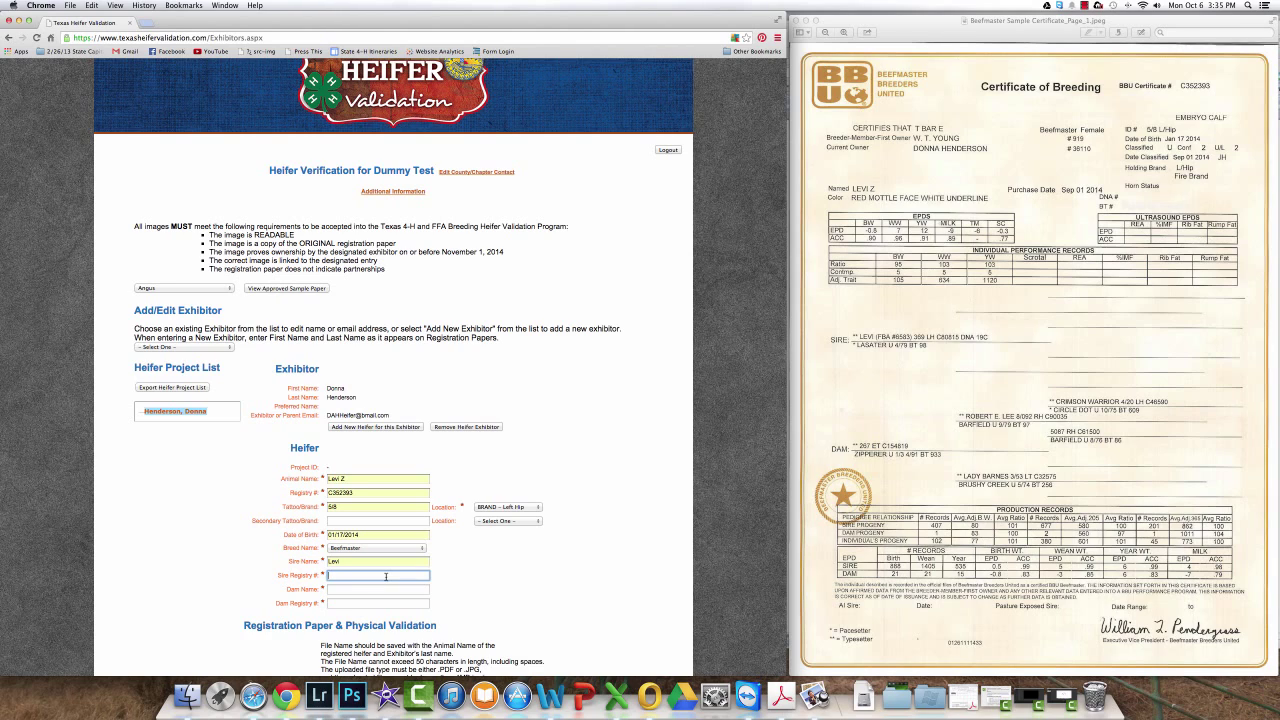
text(C80815)
click(366, 590)
text(267 ET)
key(Tab)
text(C)
click(360, 614)
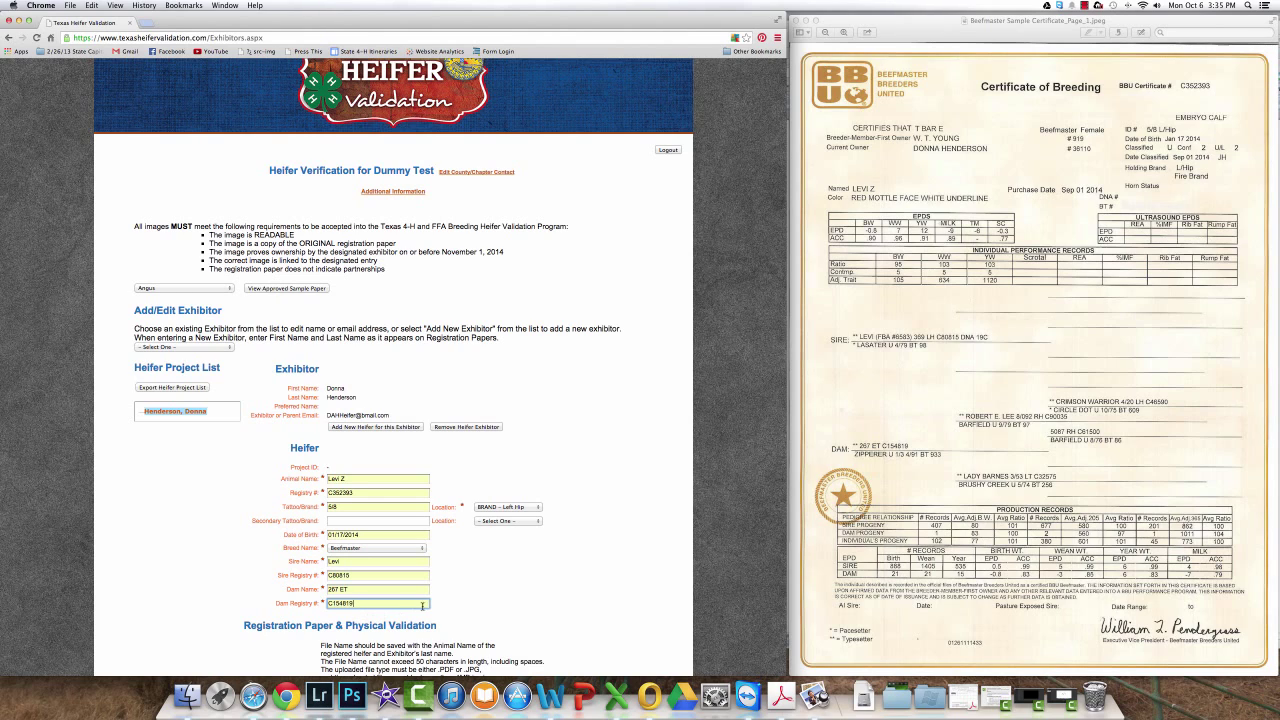
scroll(420, 608, down, 3)
scroll(427, 610, down, 3)
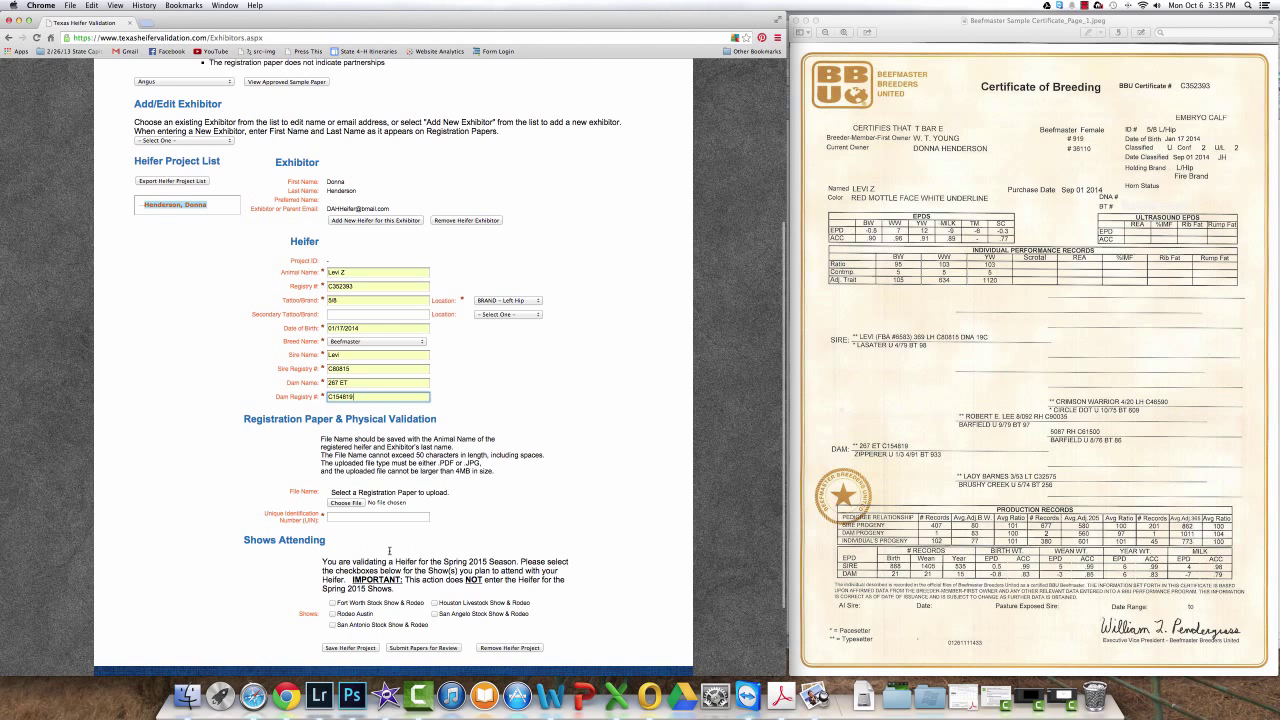
click(348, 648)
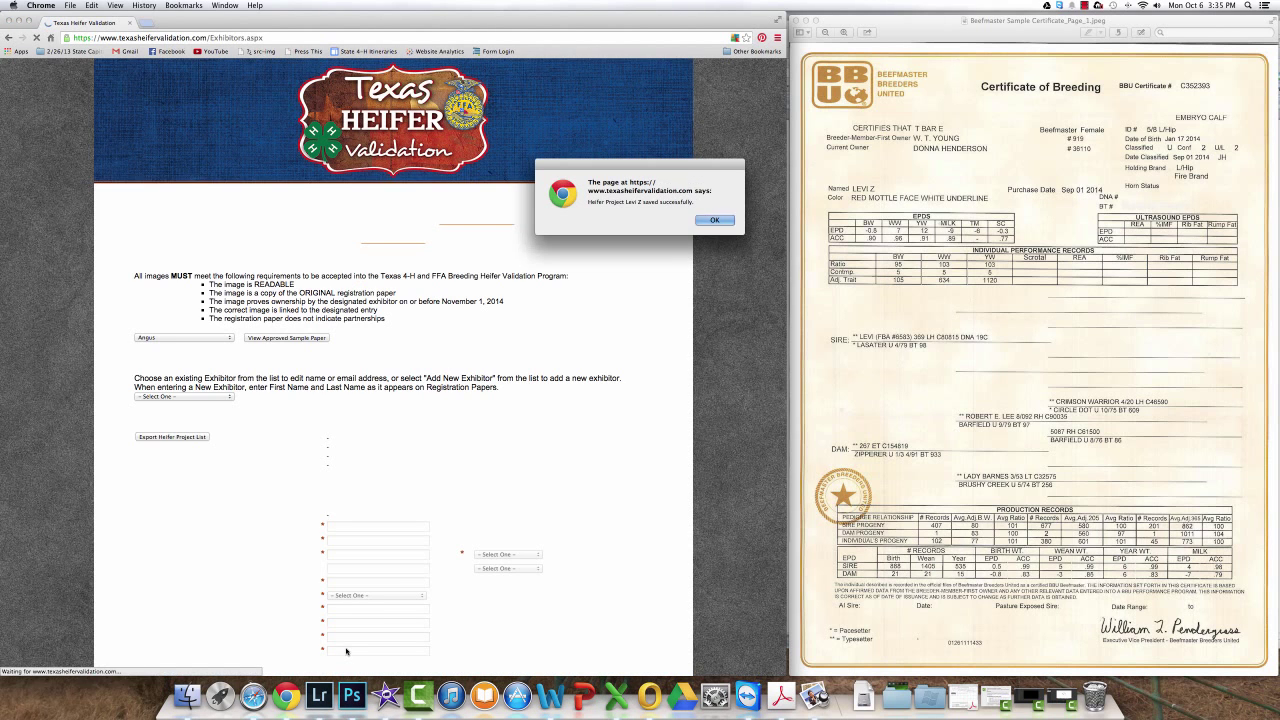
click(714, 220)
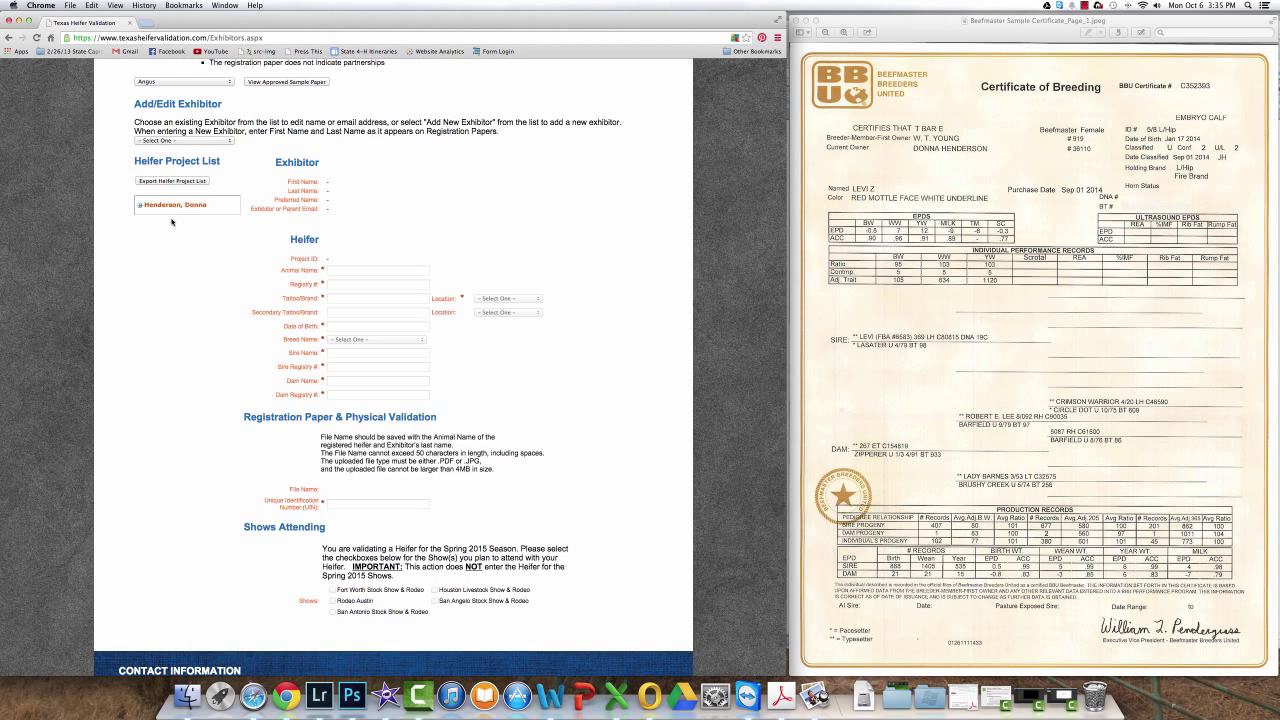
click(140, 206)
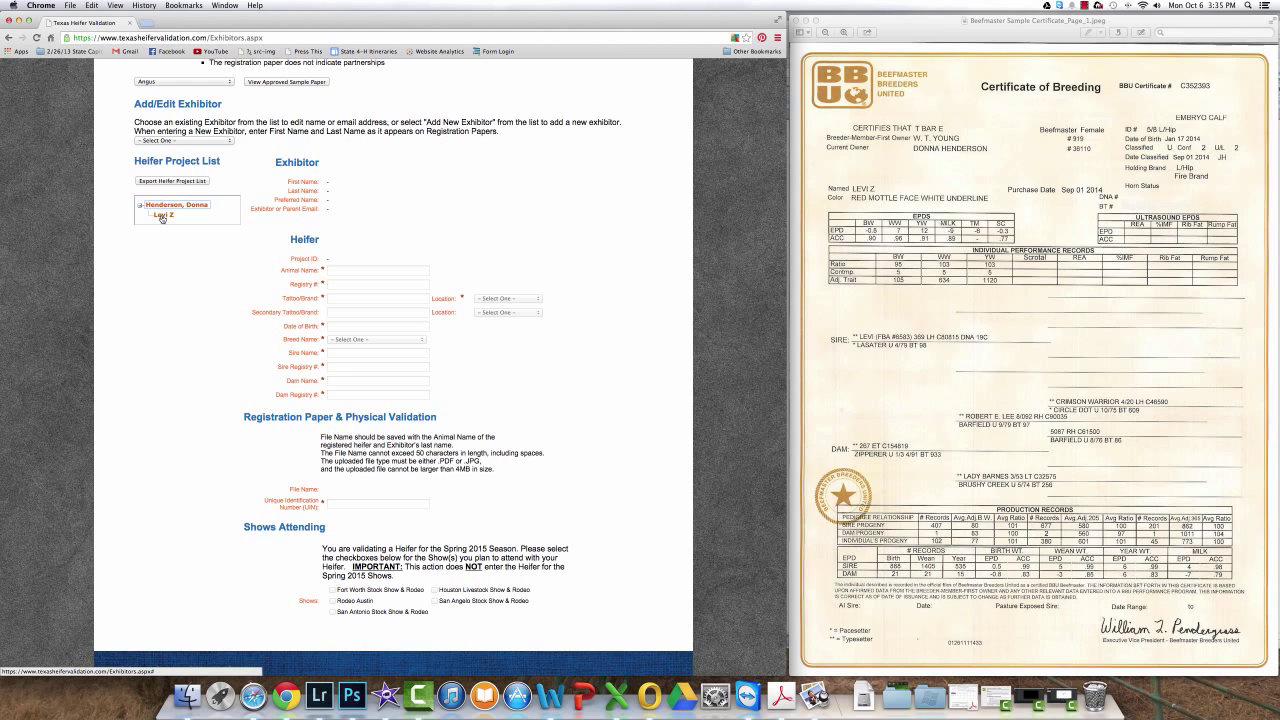
click(161, 216)
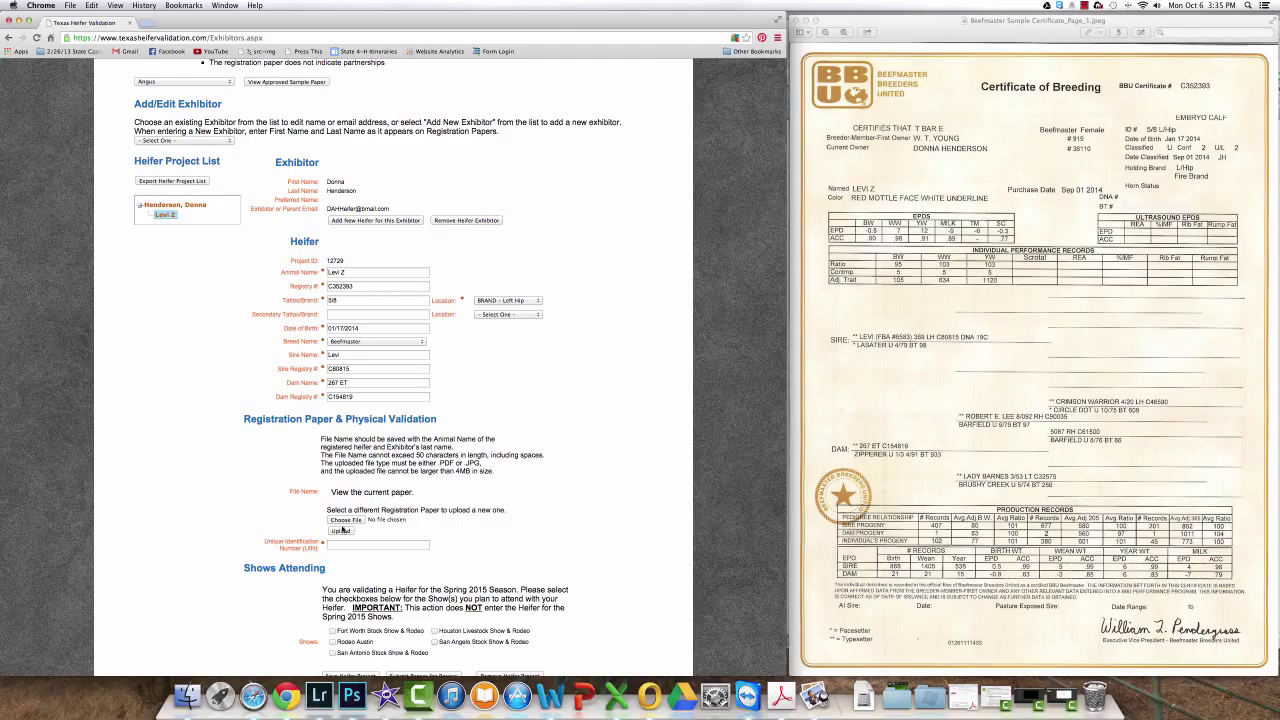
Step: Upload Beefmaster Sample Certificate_Page_1.jpg from the Desktop as the registration paper
click(345, 520)
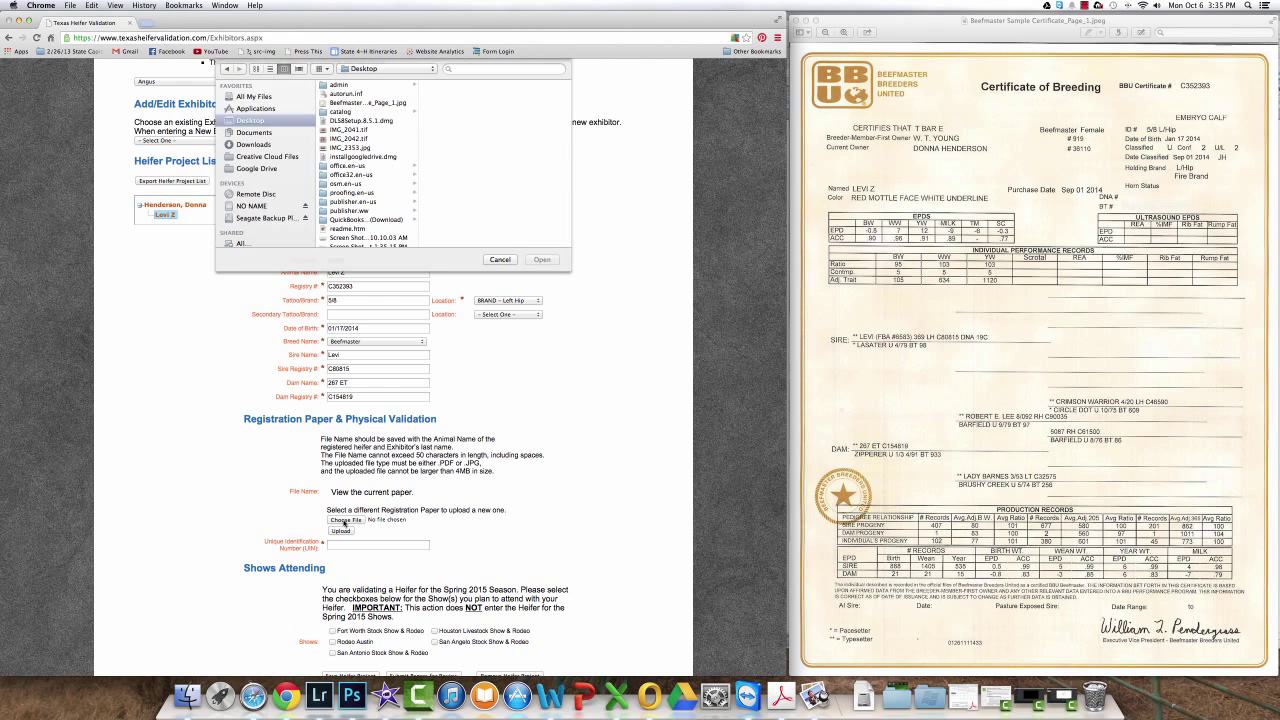
click(367, 103)
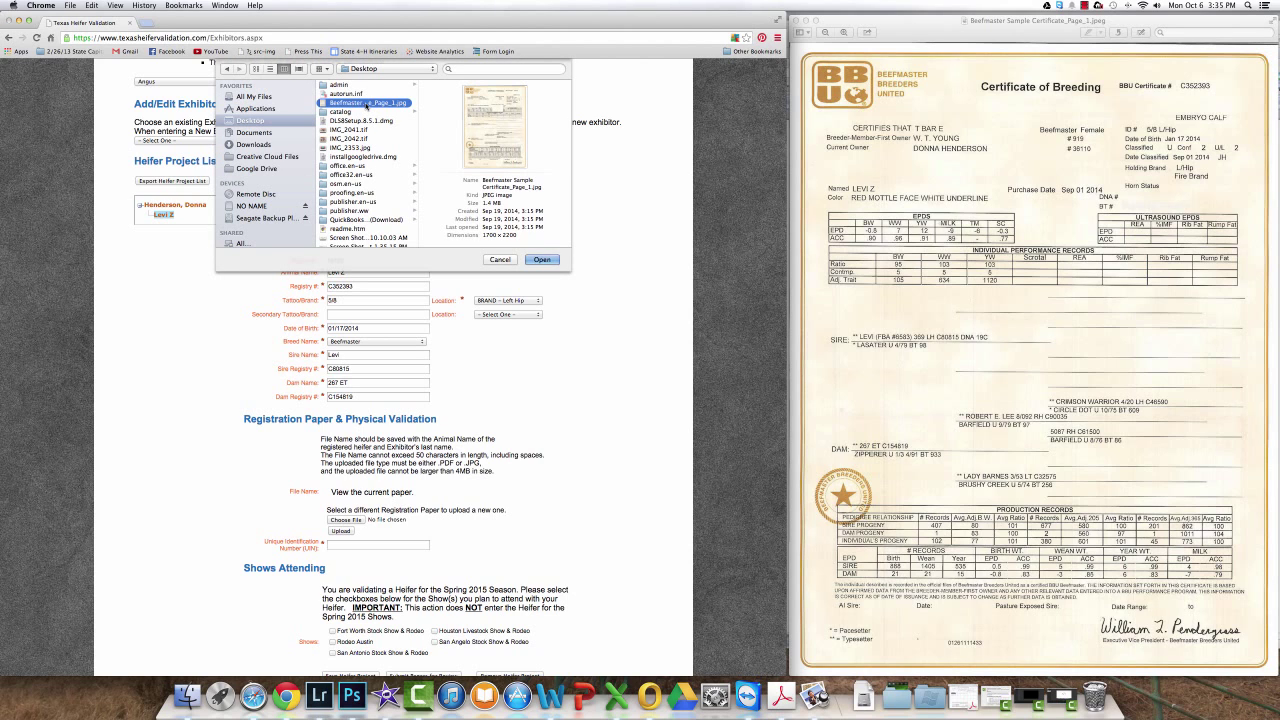
click(542, 259)
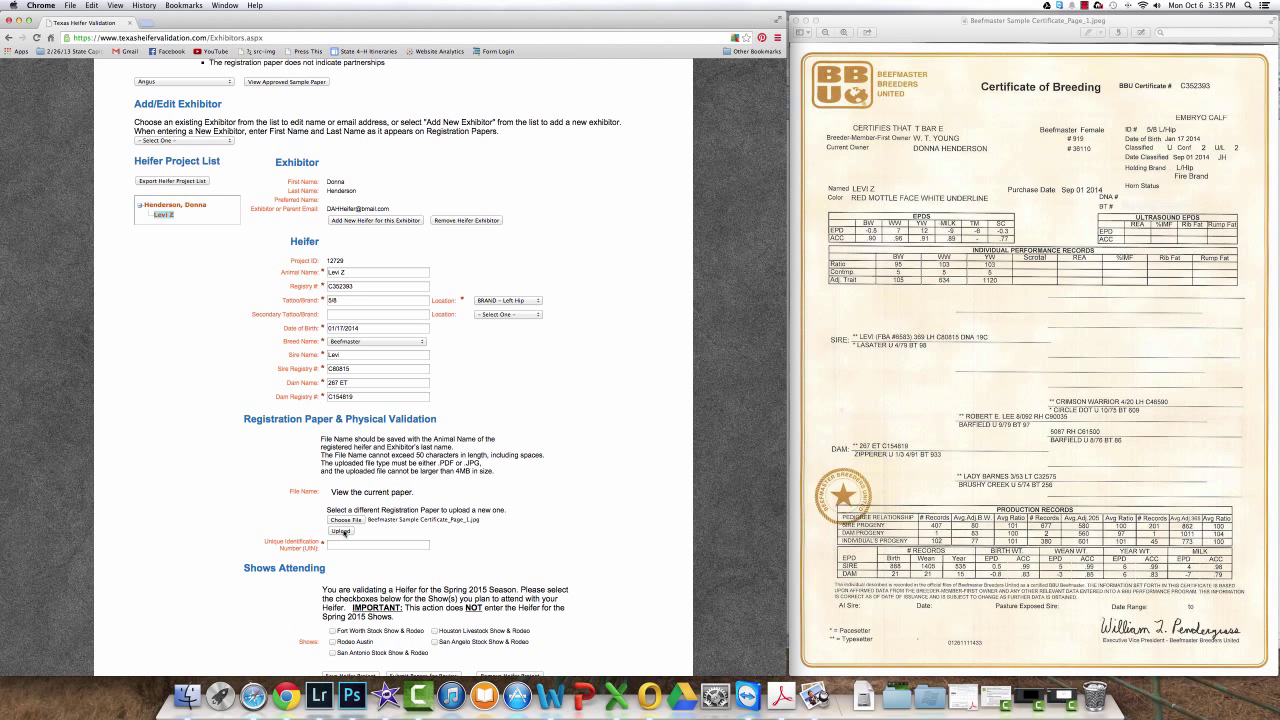
click(341, 531)
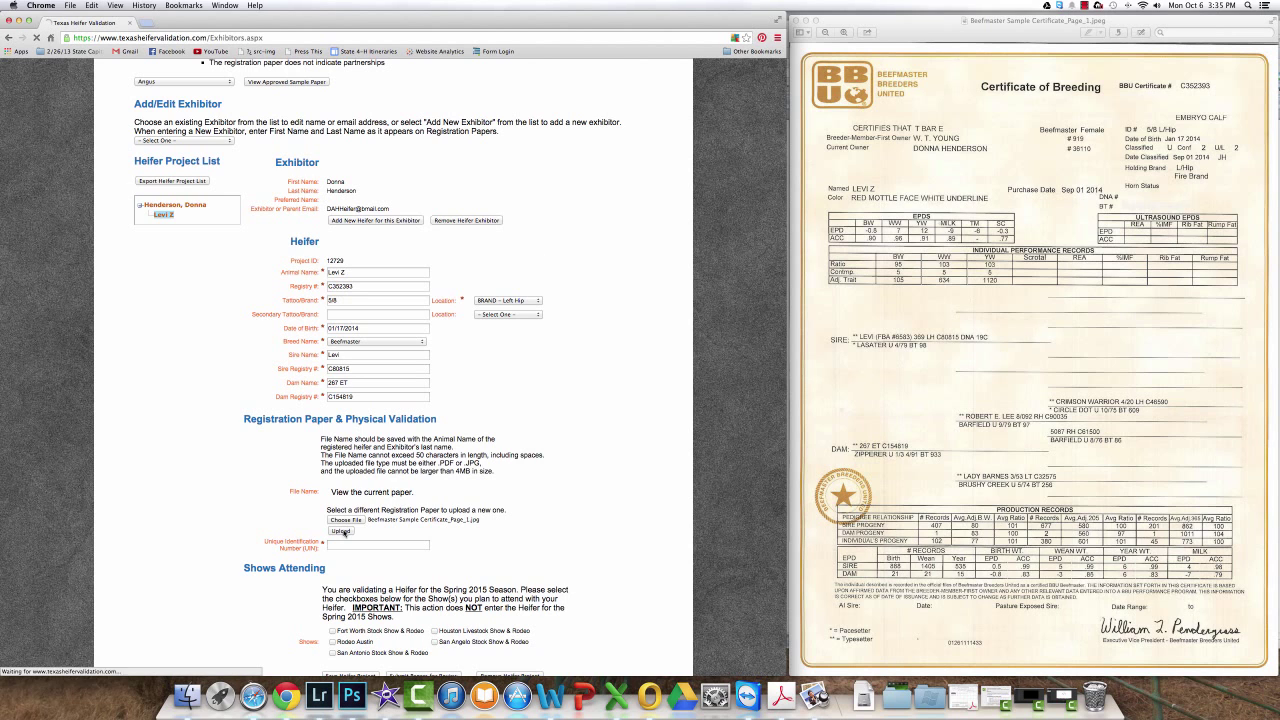
key(Return)
Step: Tick Rodeo Austin, San Antonio, Houston and San Angelo shows, then submit papers for review
scroll(517, 520, down, 2)
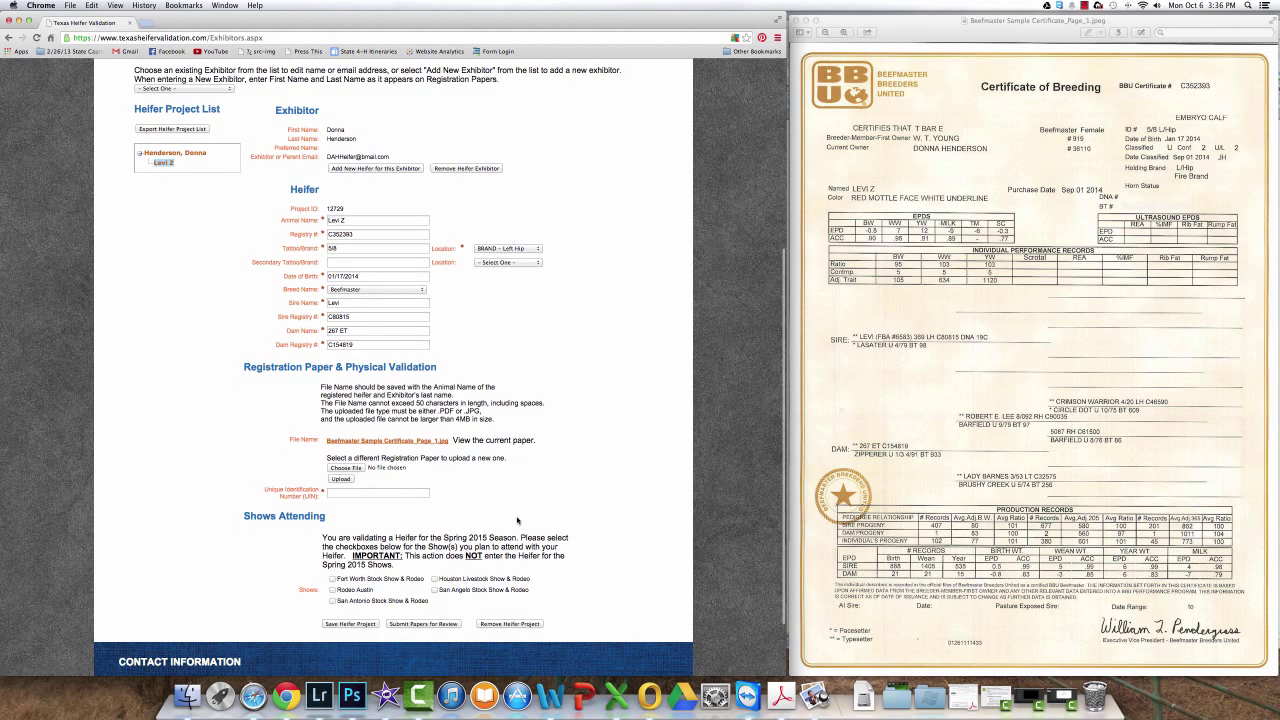
scroll(517, 520, down, 1)
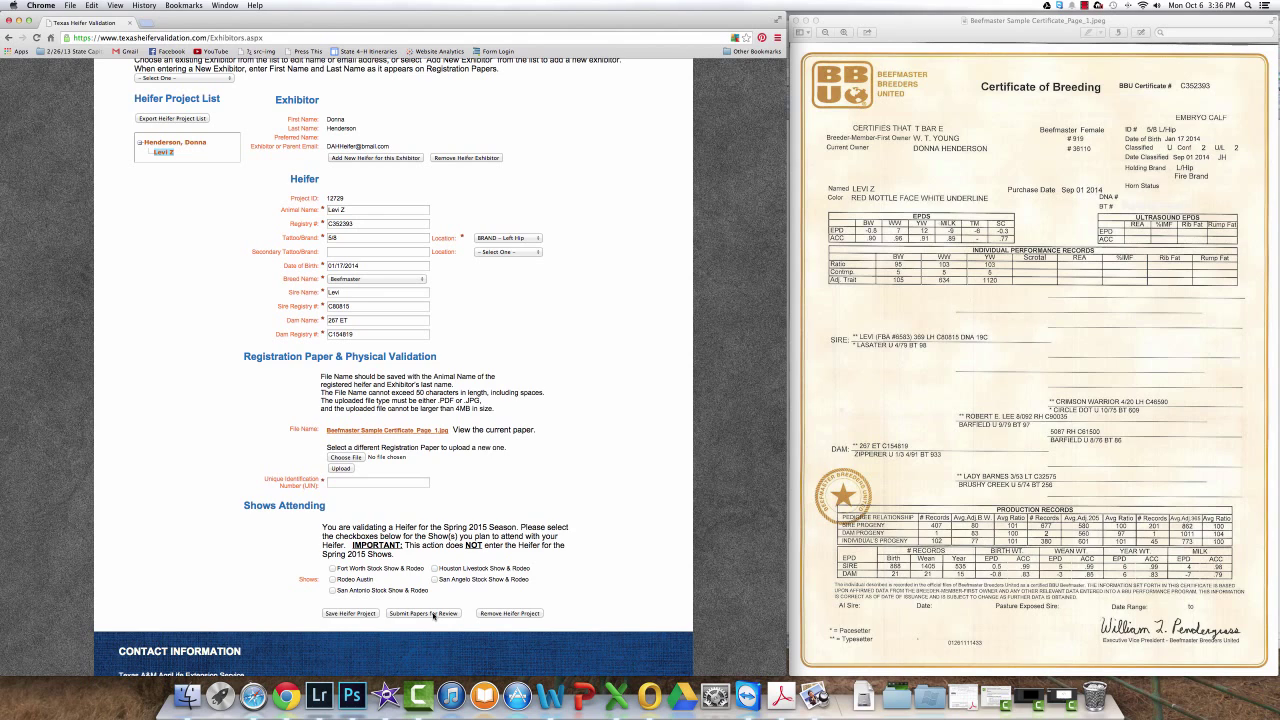
scroll(341, 573, up, 1)
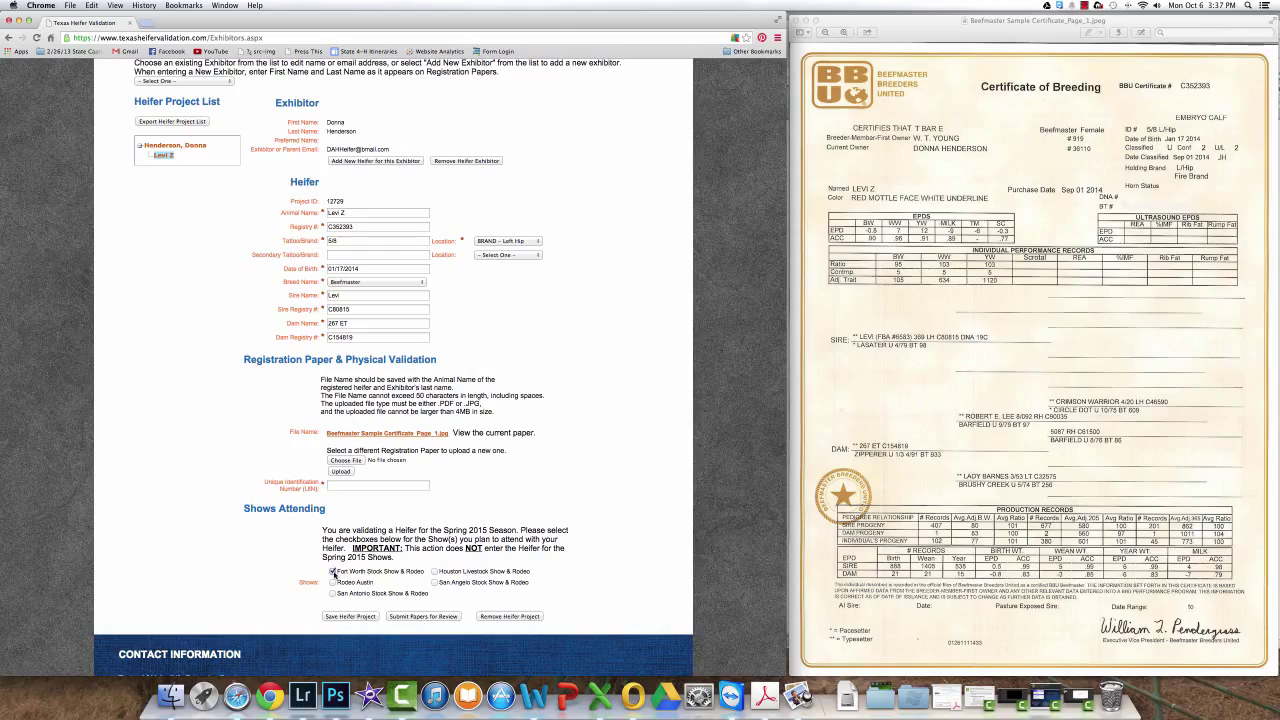
click(332, 583)
click(332, 594)
click(434, 572)
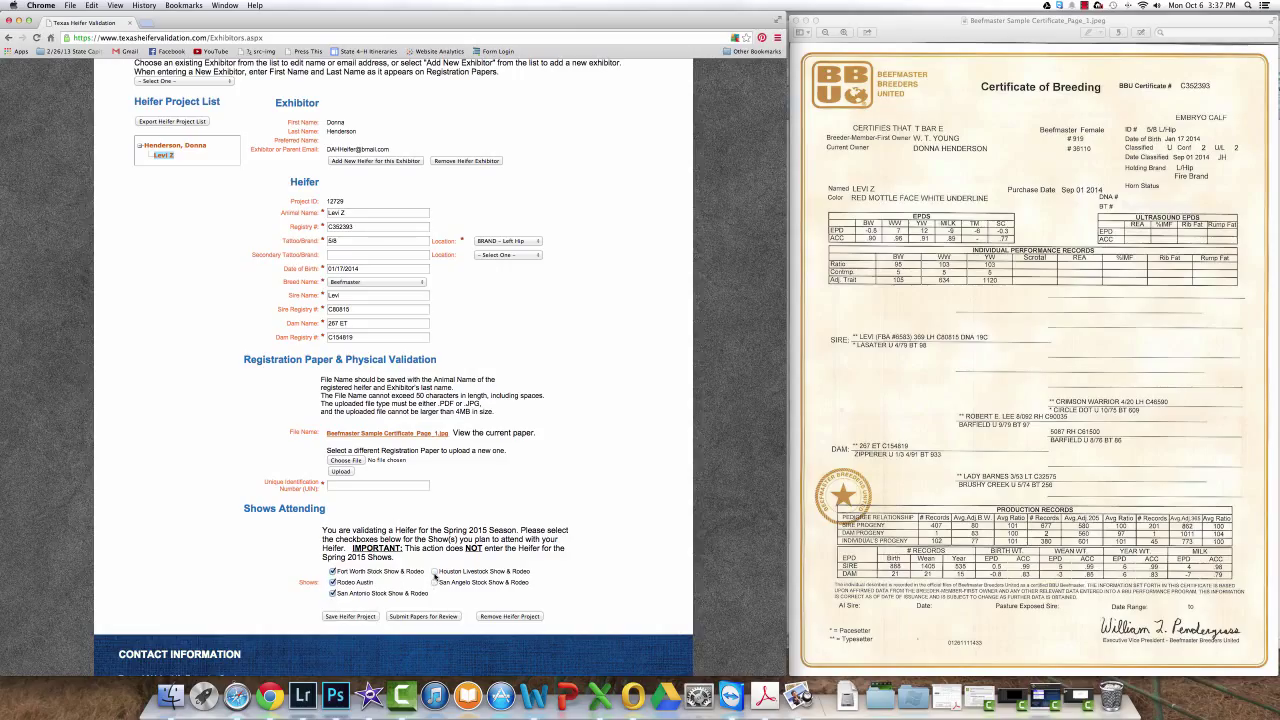
click(434, 583)
click(426, 616)
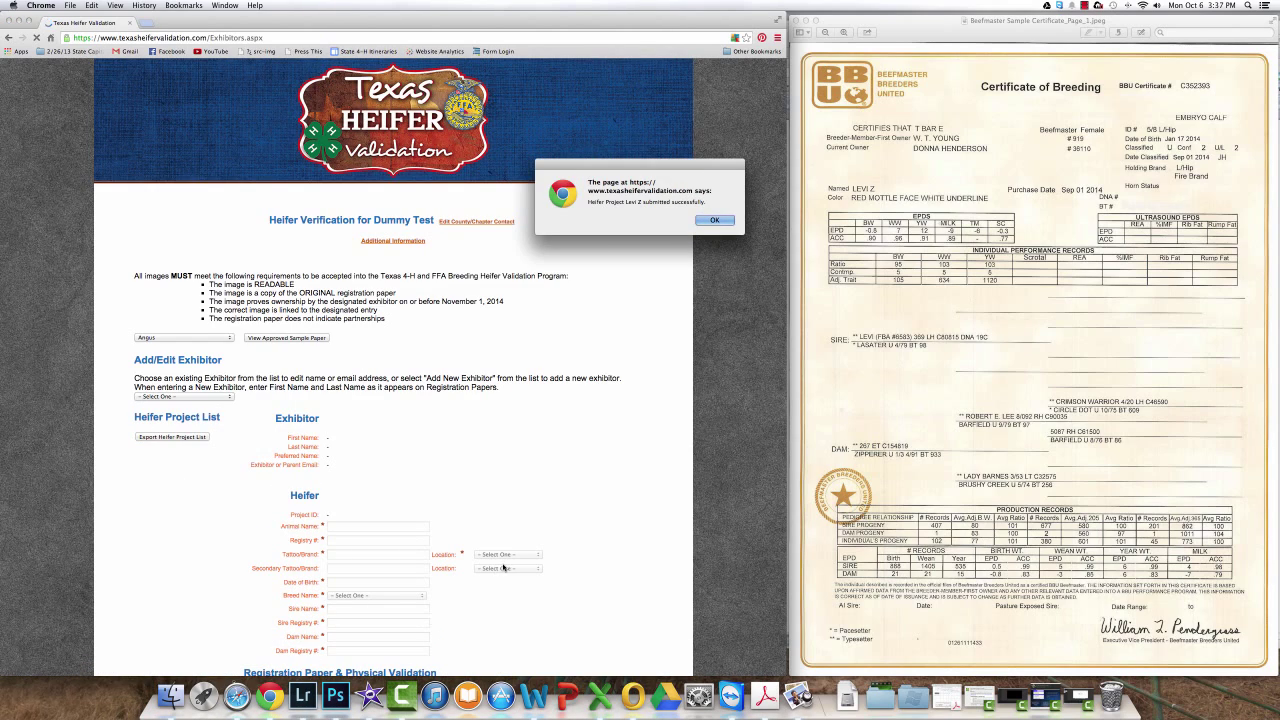
key(Return)
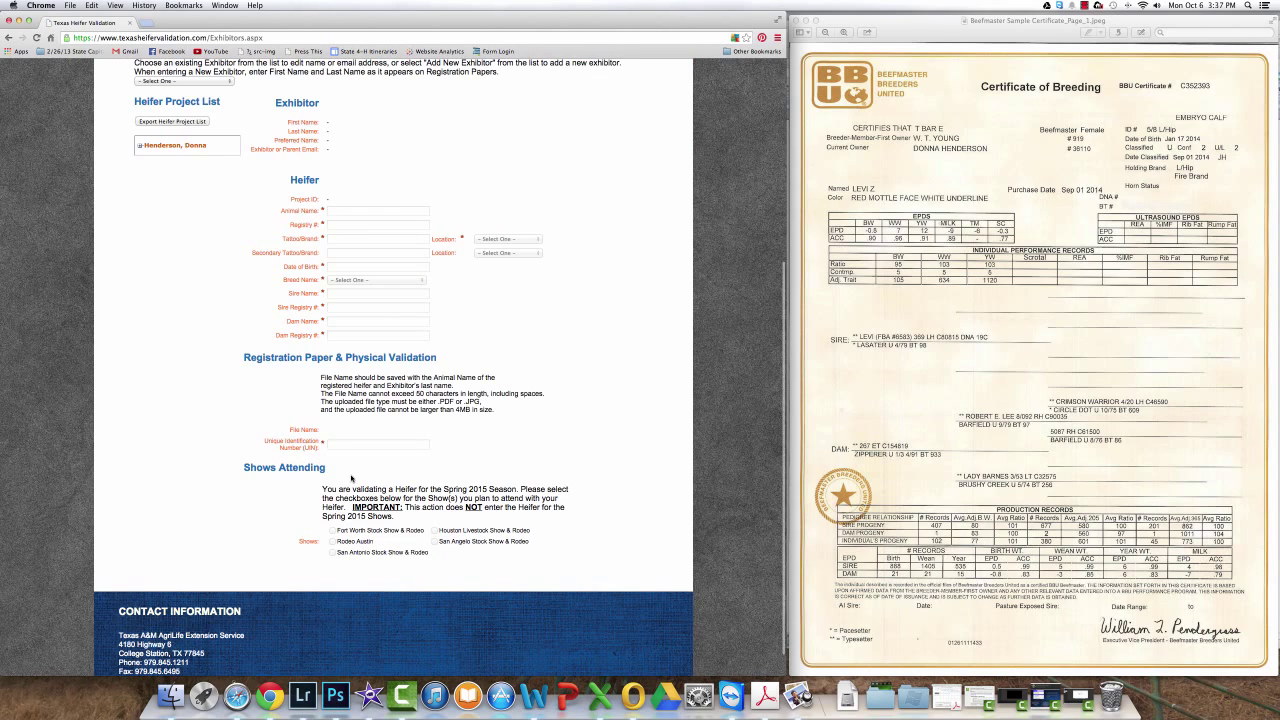
scroll(350, 479, up, 3)
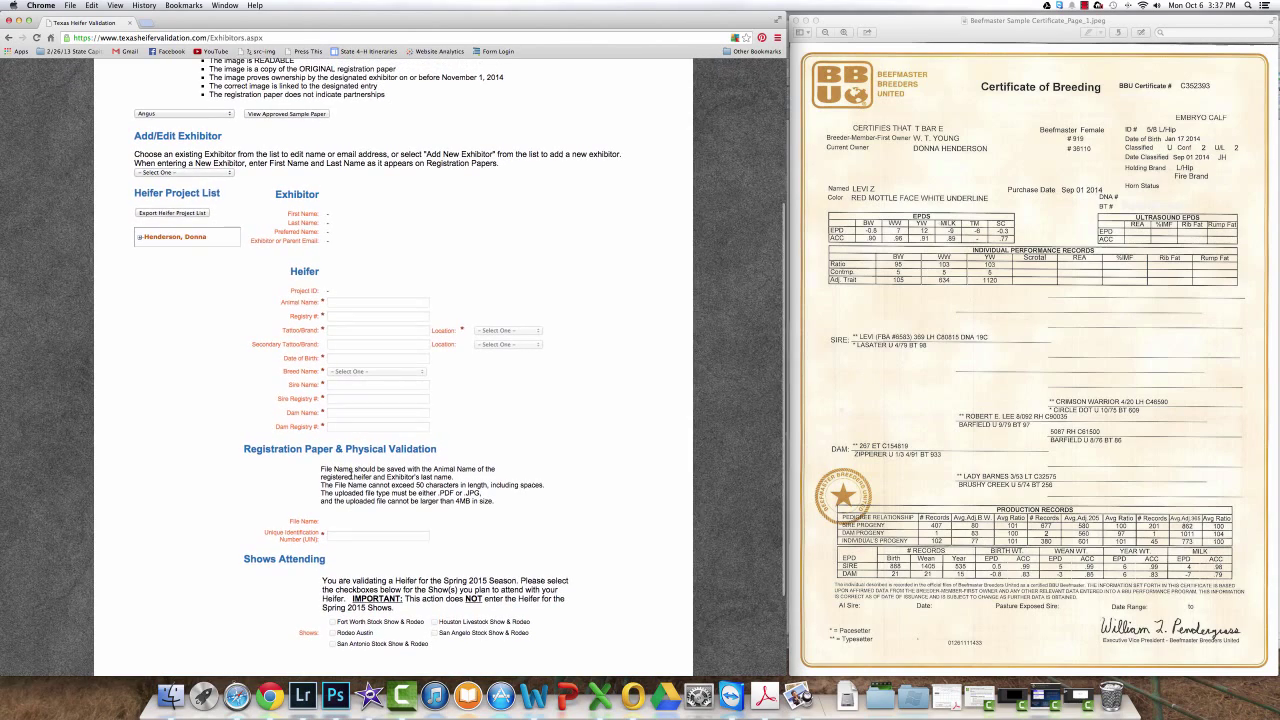
click(183, 238)
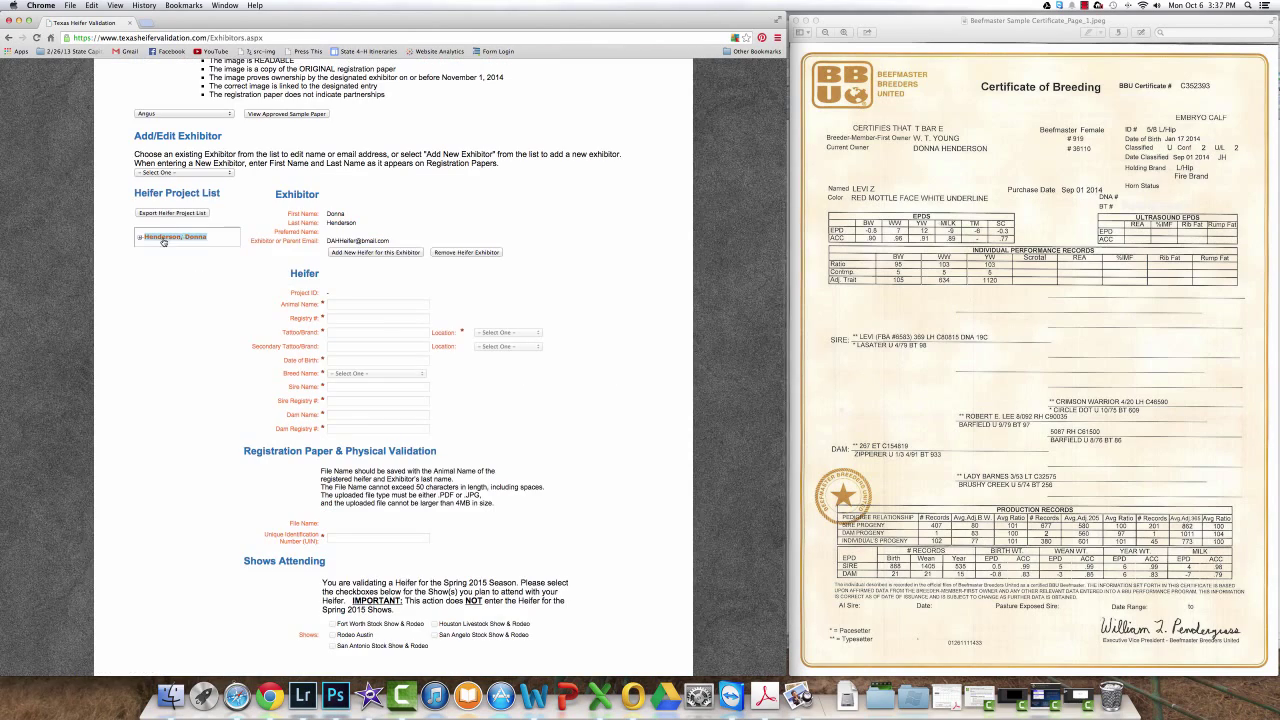
click(140, 237)
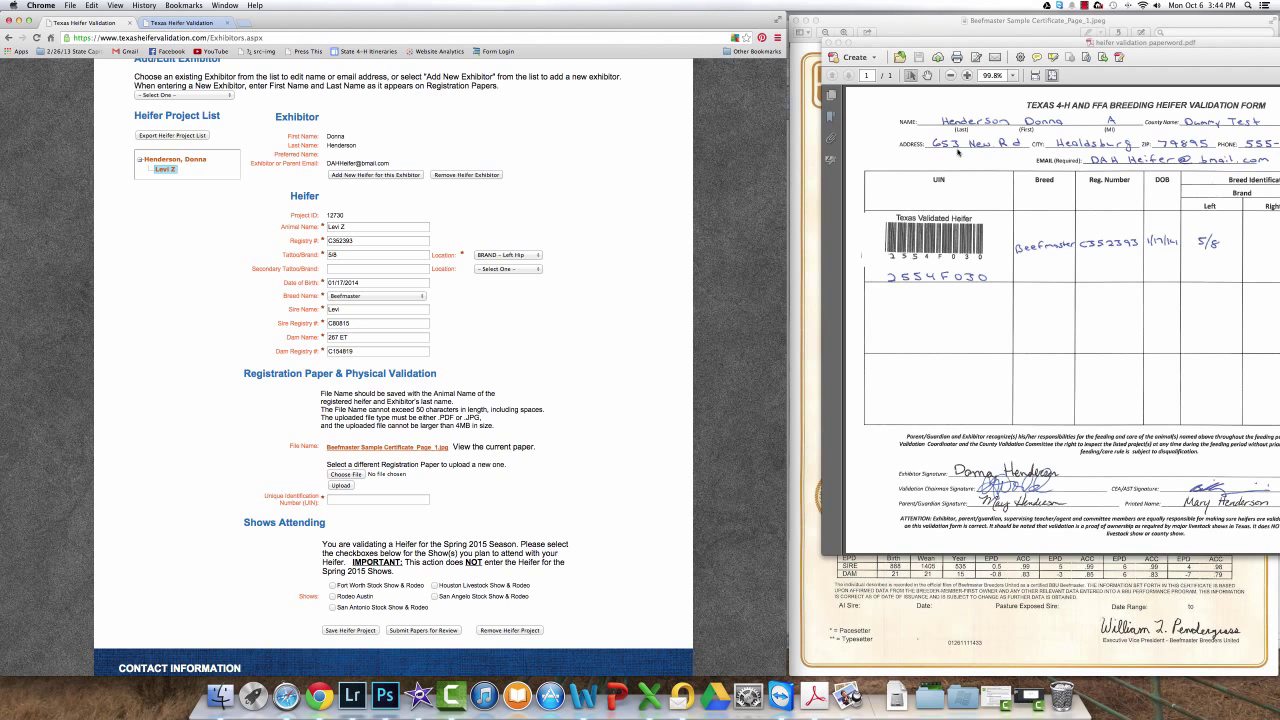
drag(1017, 45, 983, 43)
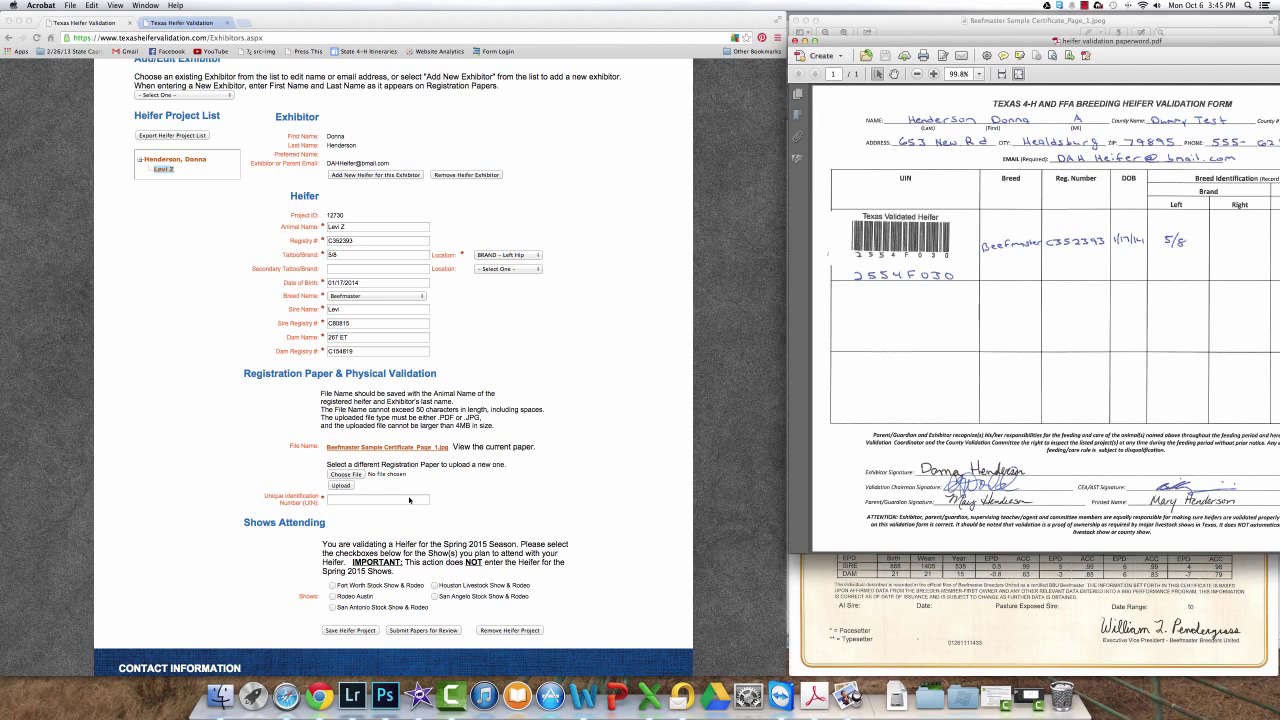
click(384, 493)
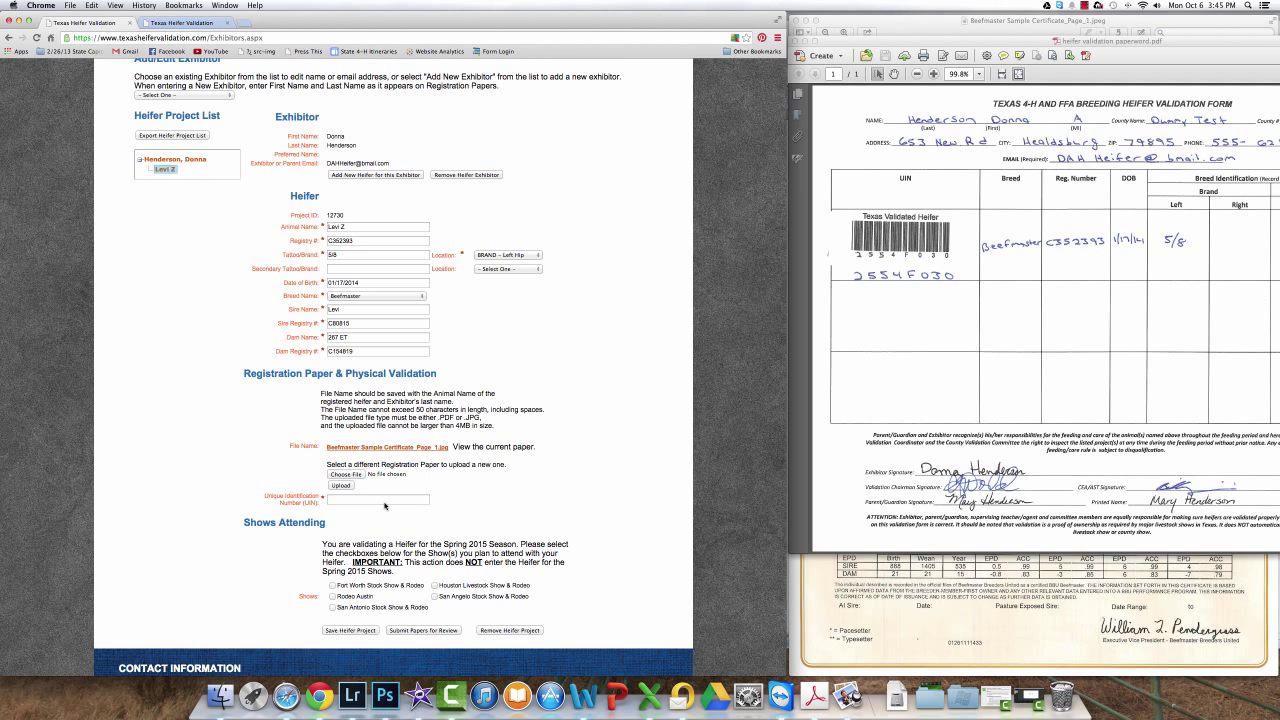
click(384, 498)
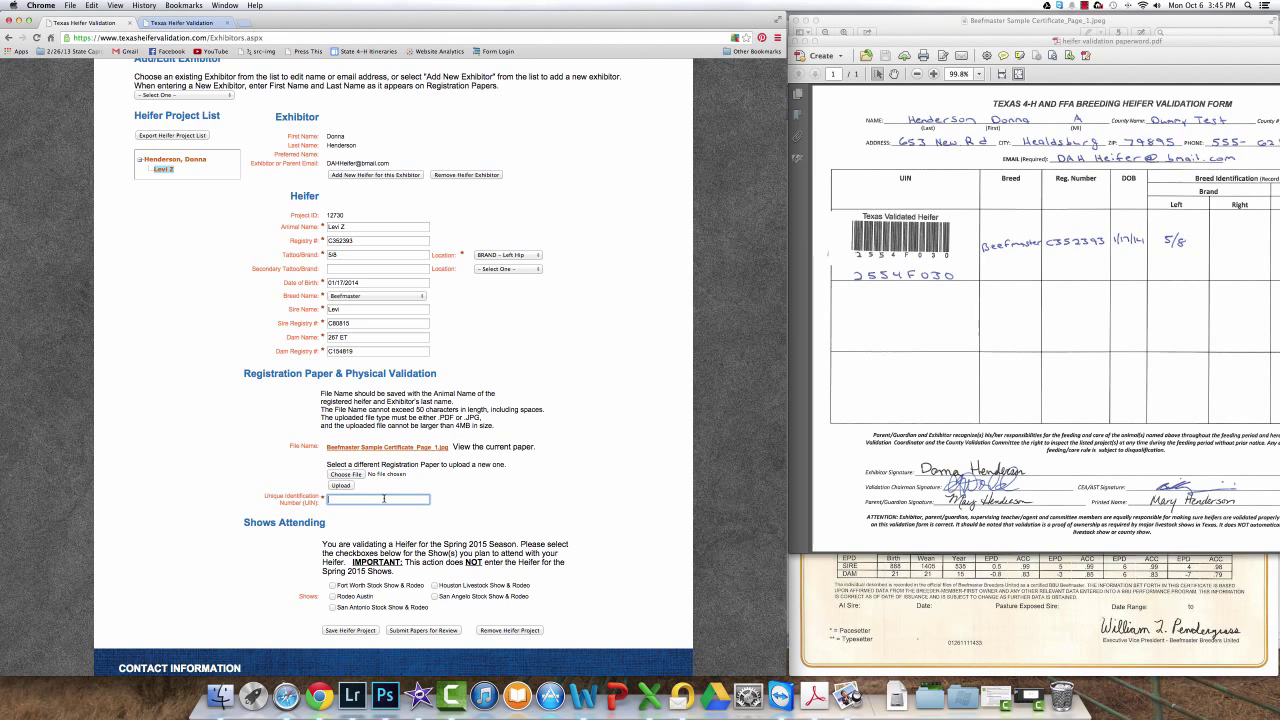
click(332, 585)
click(332, 596)
click(332, 607)
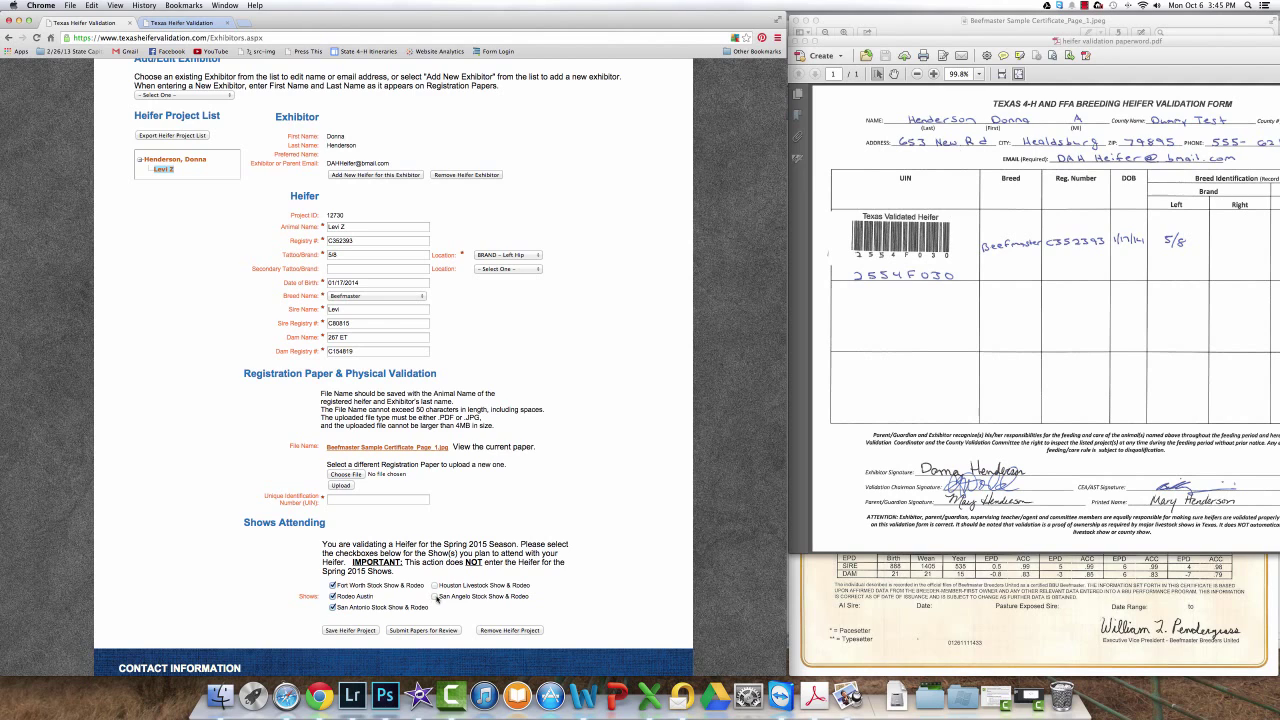
click(436, 597)
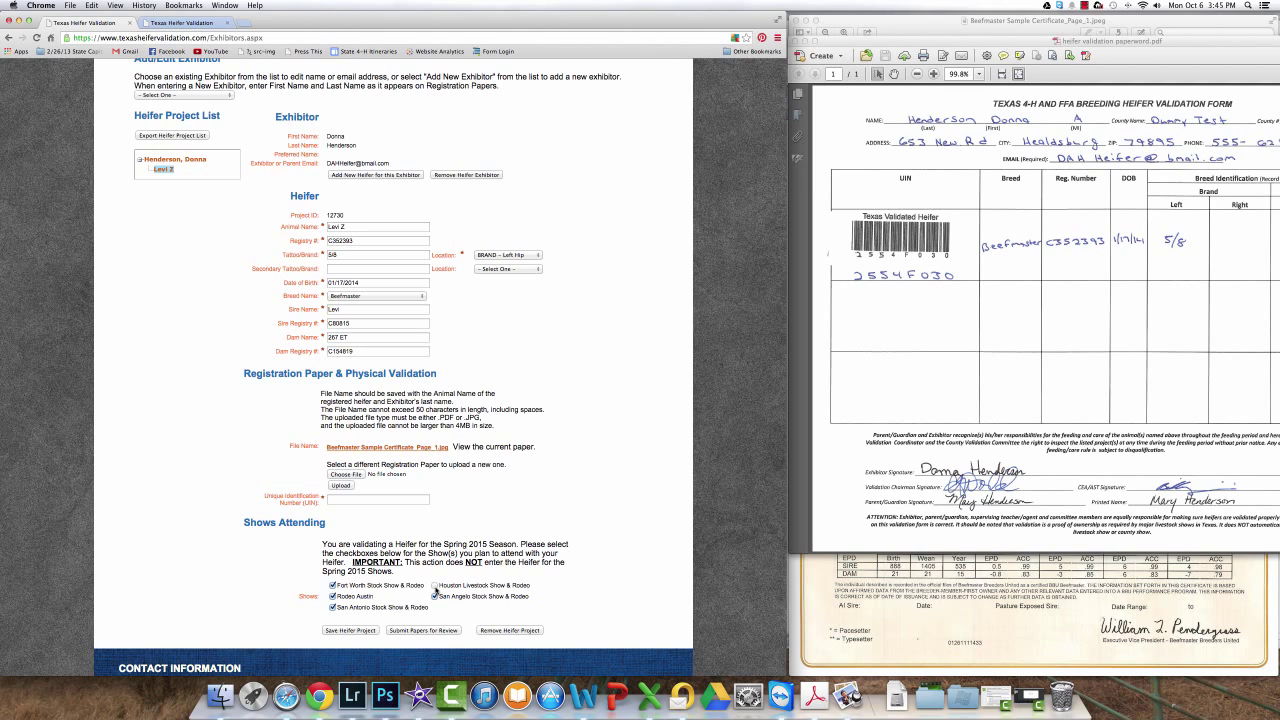
click(434, 585)
drag(1089, 49, 889, 34)
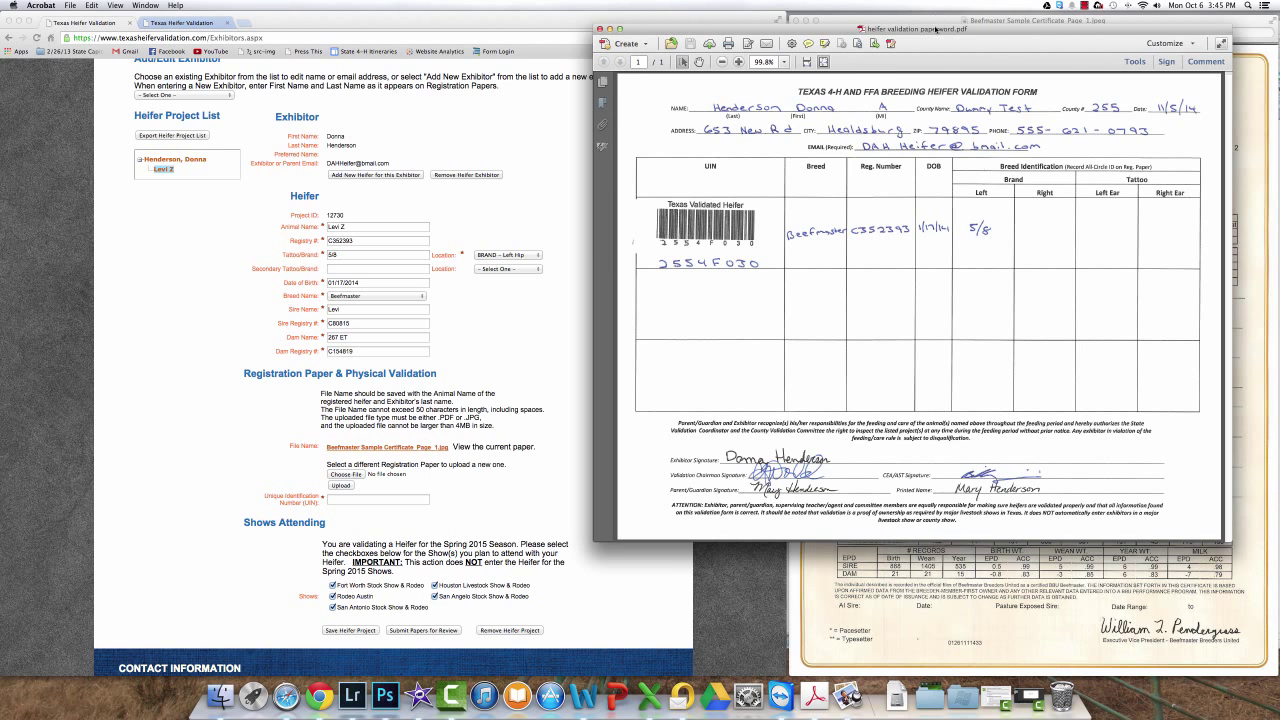
drag(934, 32, 1138, 31)
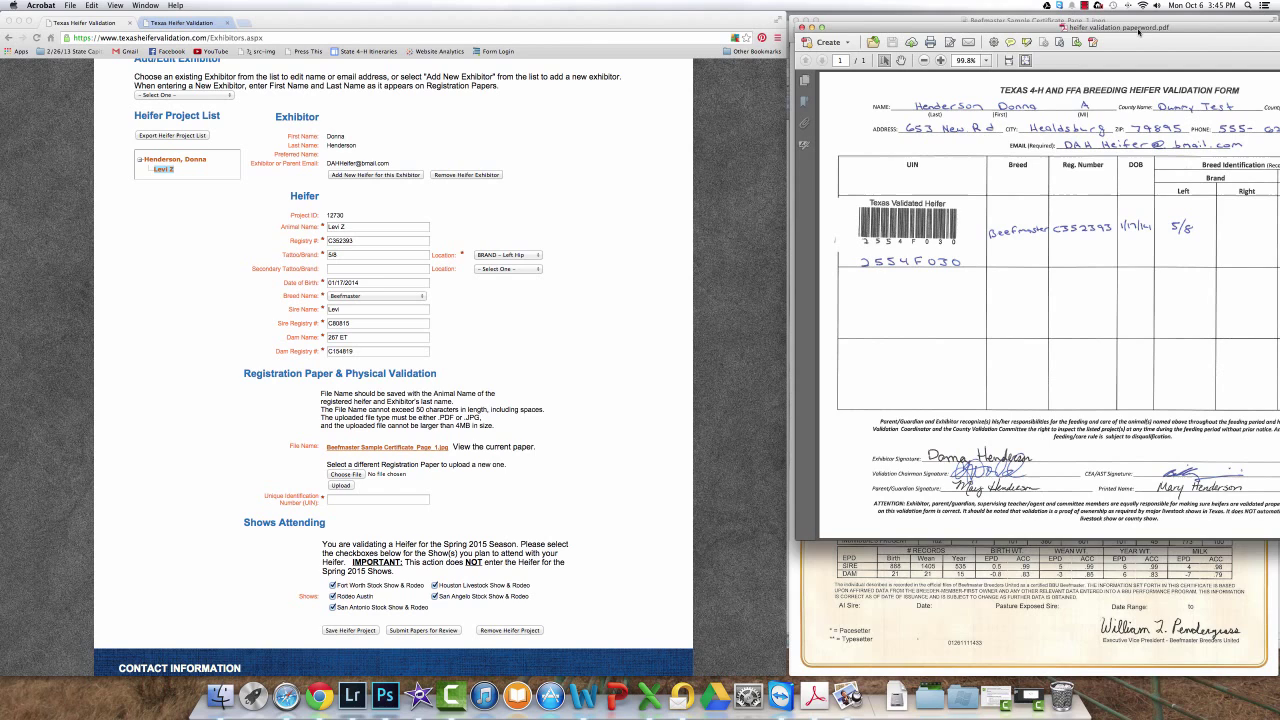
click(358, 498)
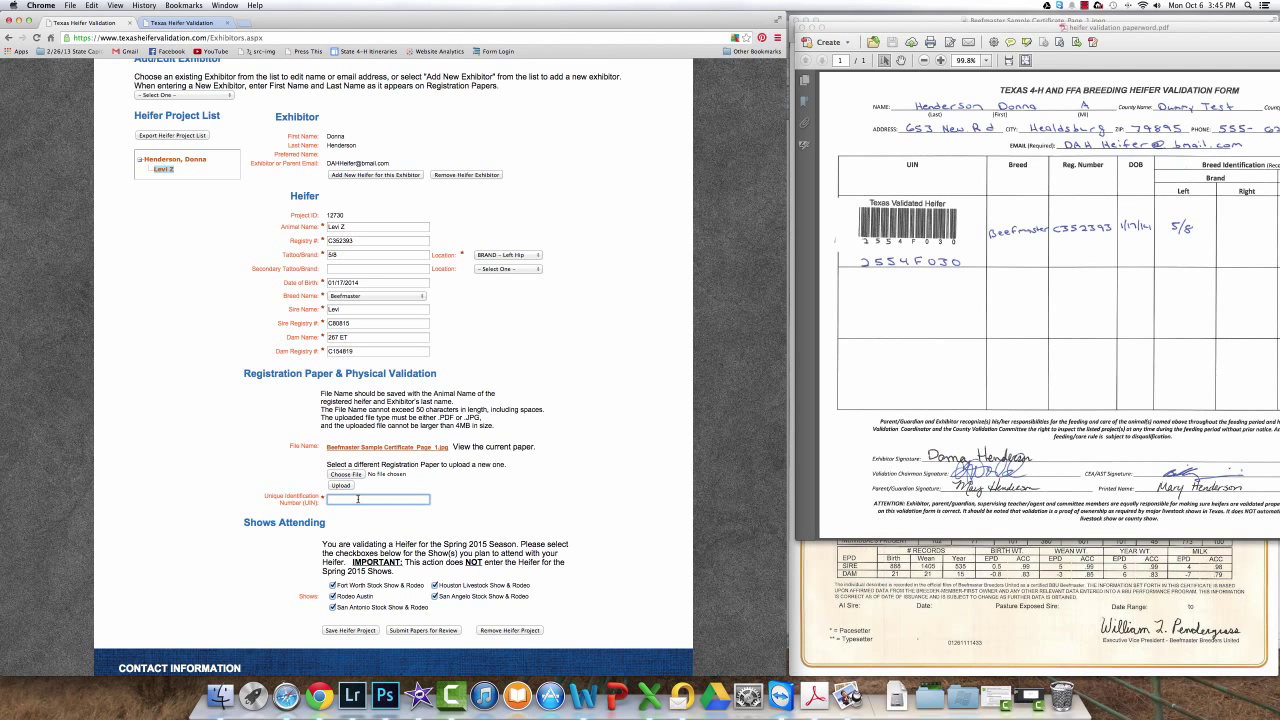
text(2554F0)
key(Down)
key(Return)
click(404, 631)
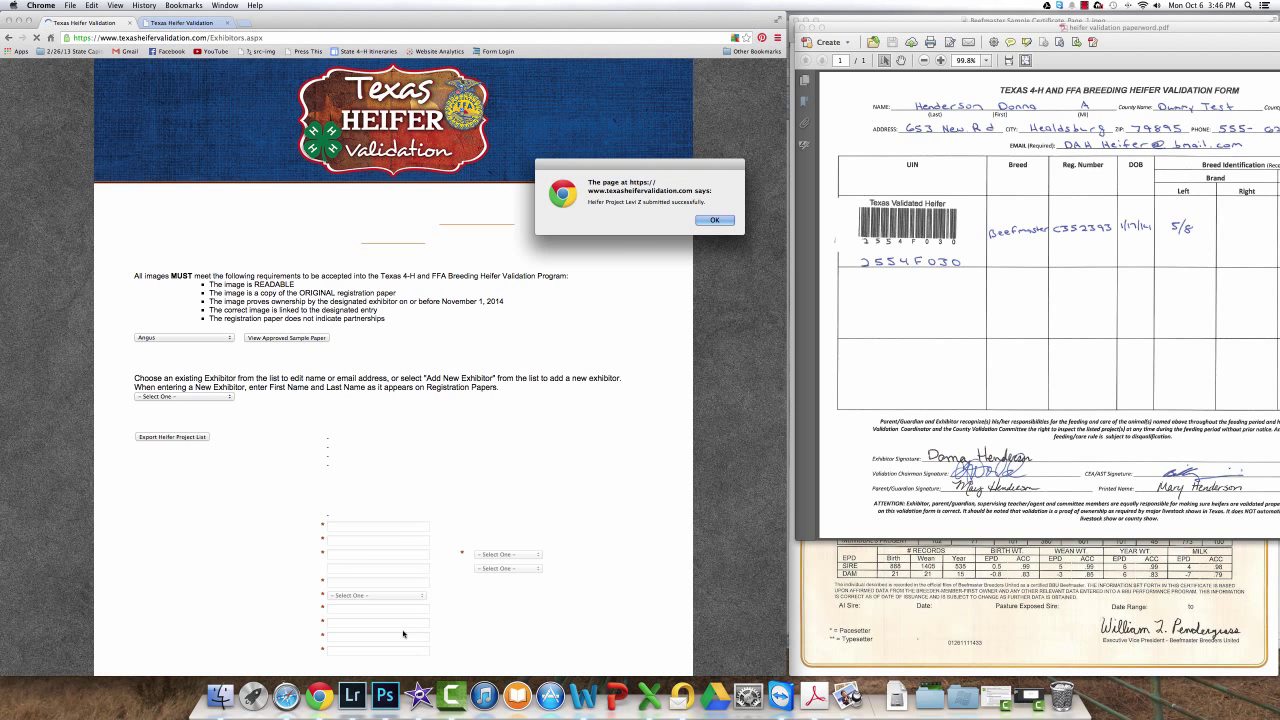
key(Return)
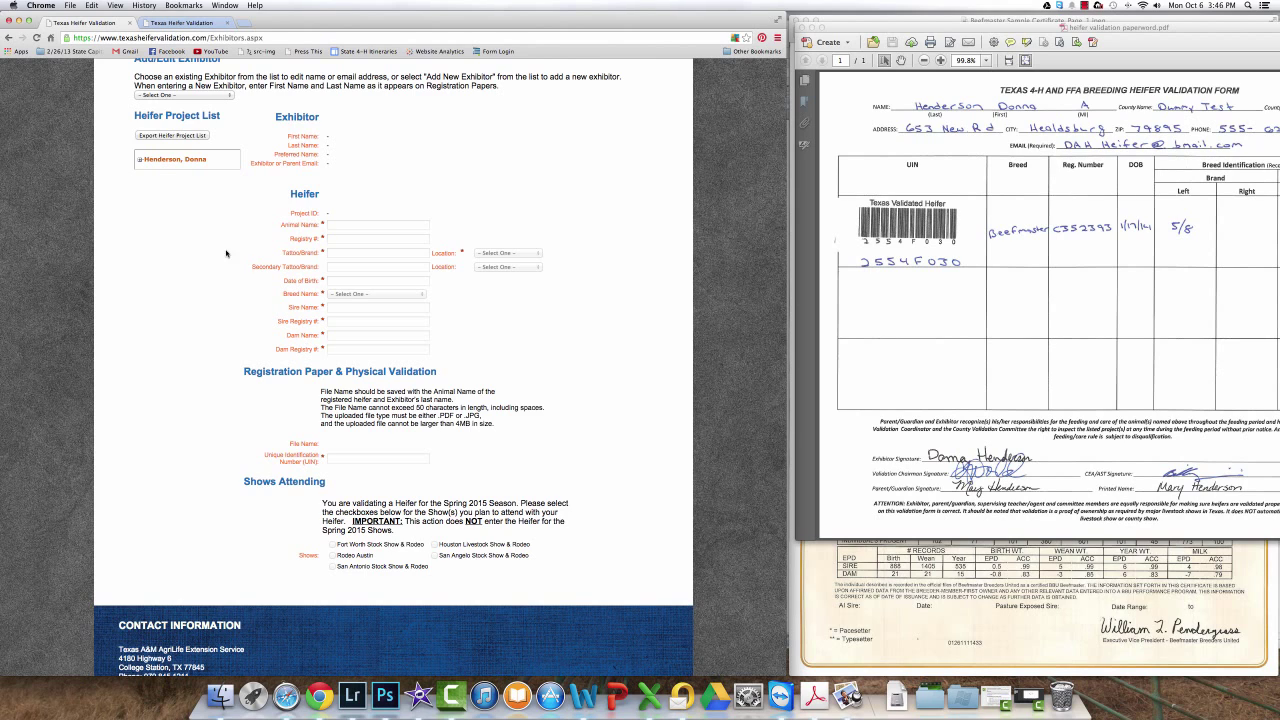
click(140, 160)
click(165, 169)
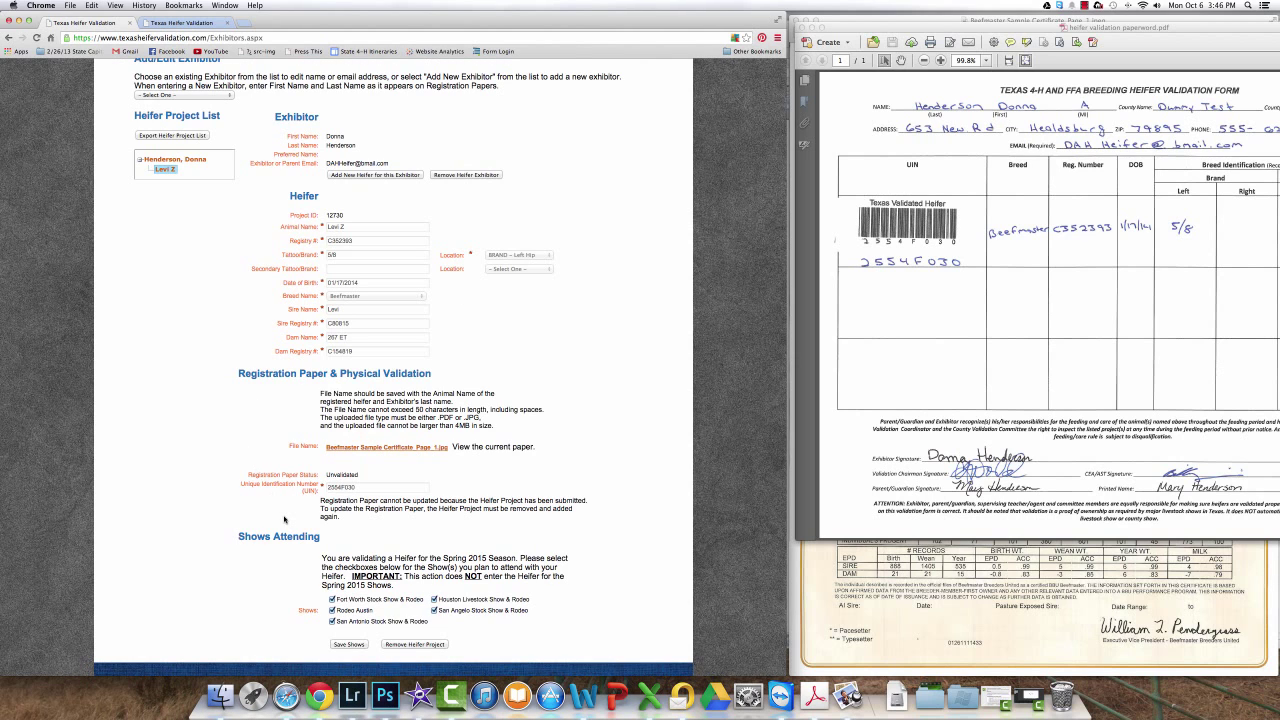
scroll(286, 520, down, 1)
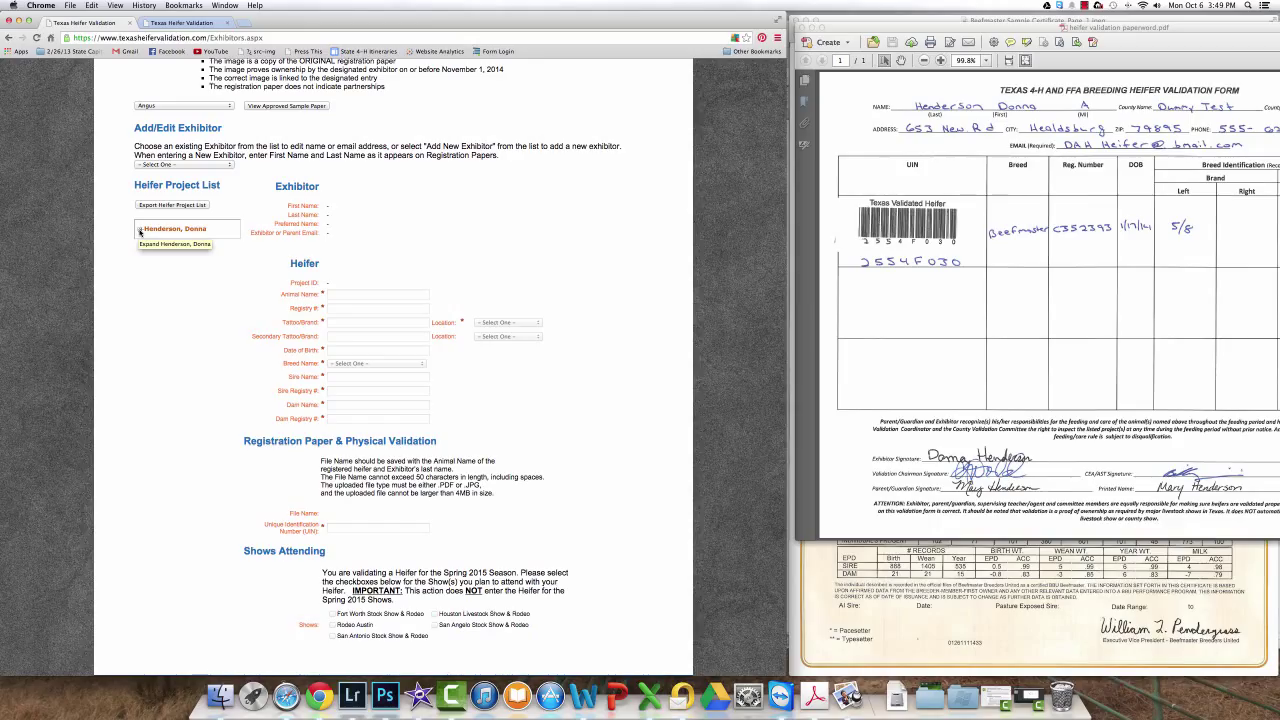
click(139, 231)
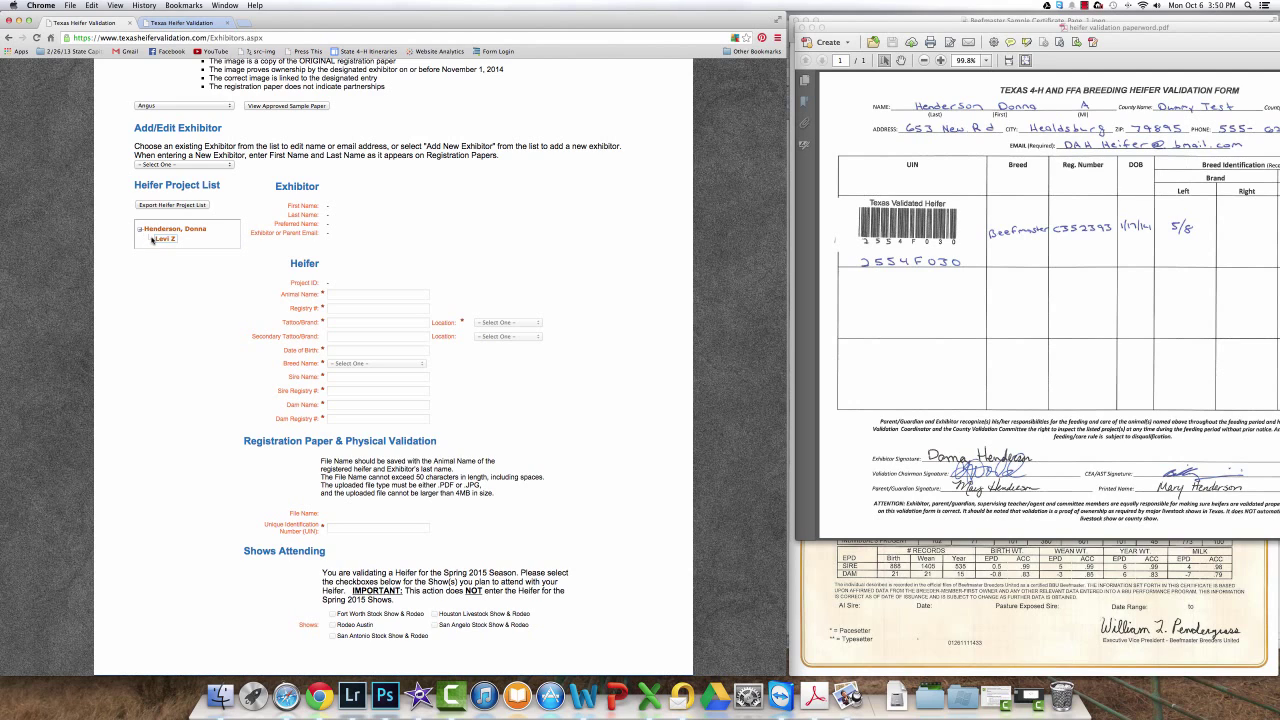
click(160, 238)
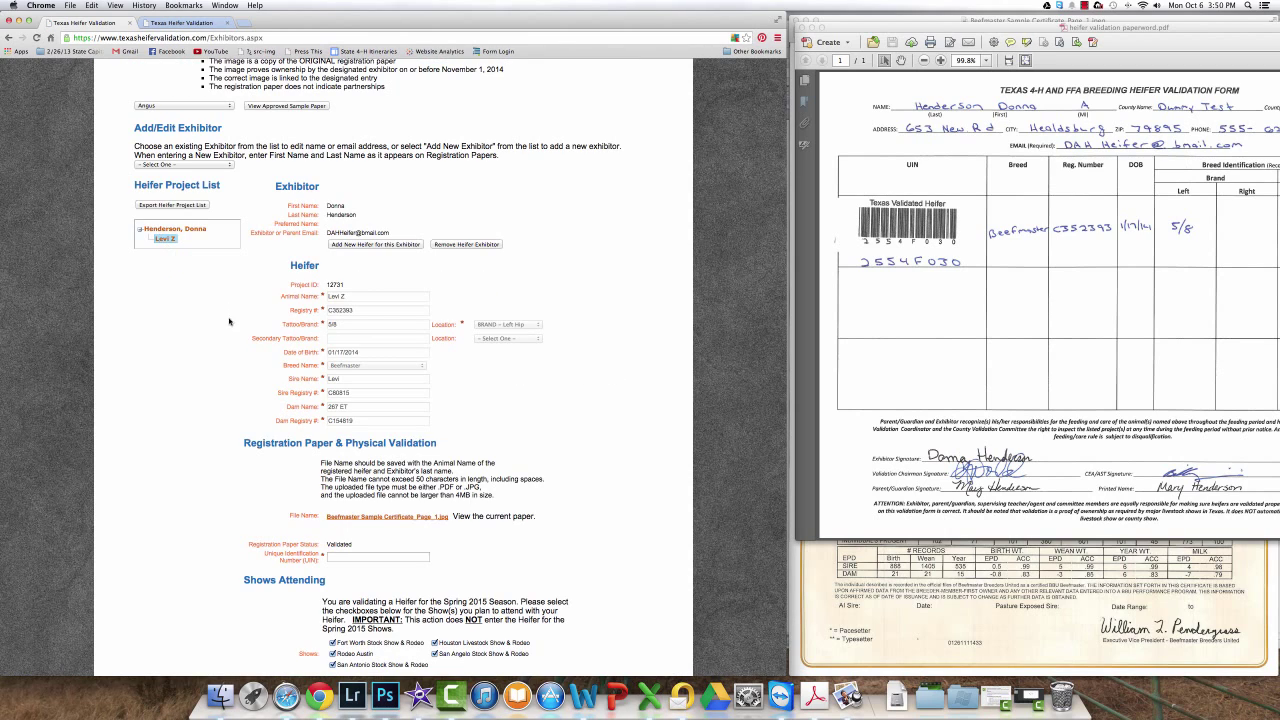
scroll(233, 346, down, 1)
scroll(233, 346, down, 3)
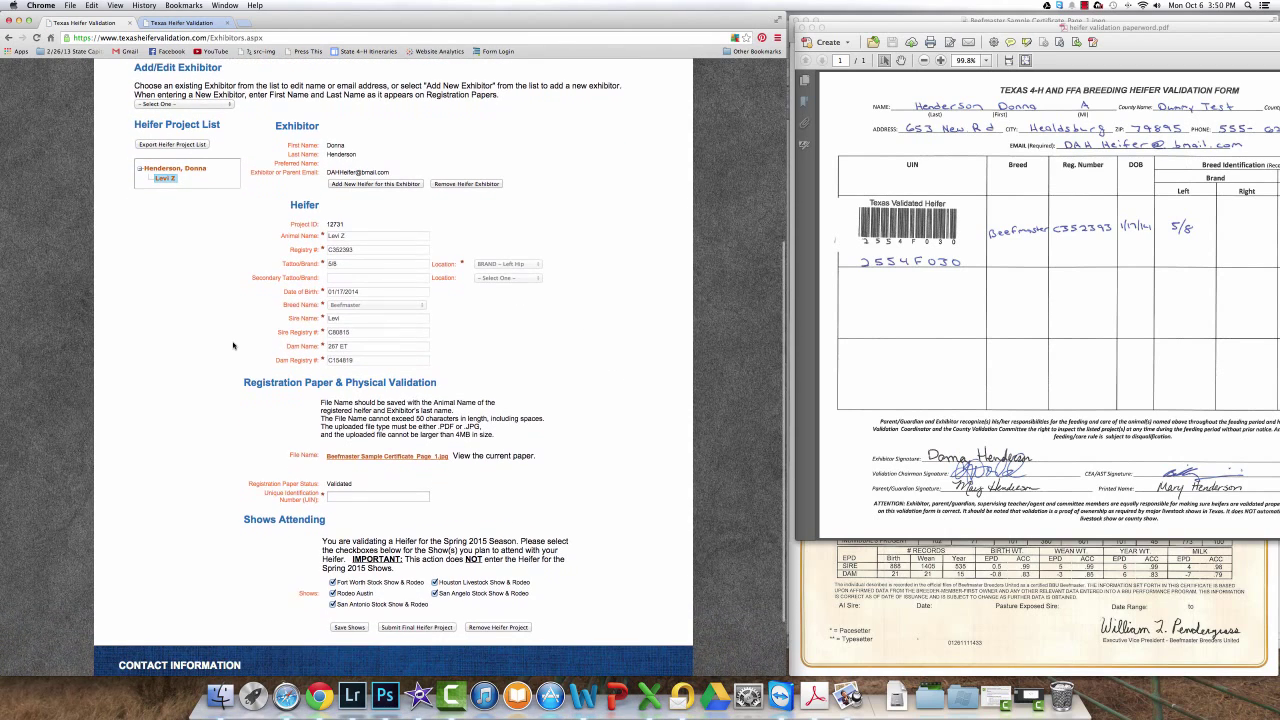
drag(1103, 28, 881, 30)
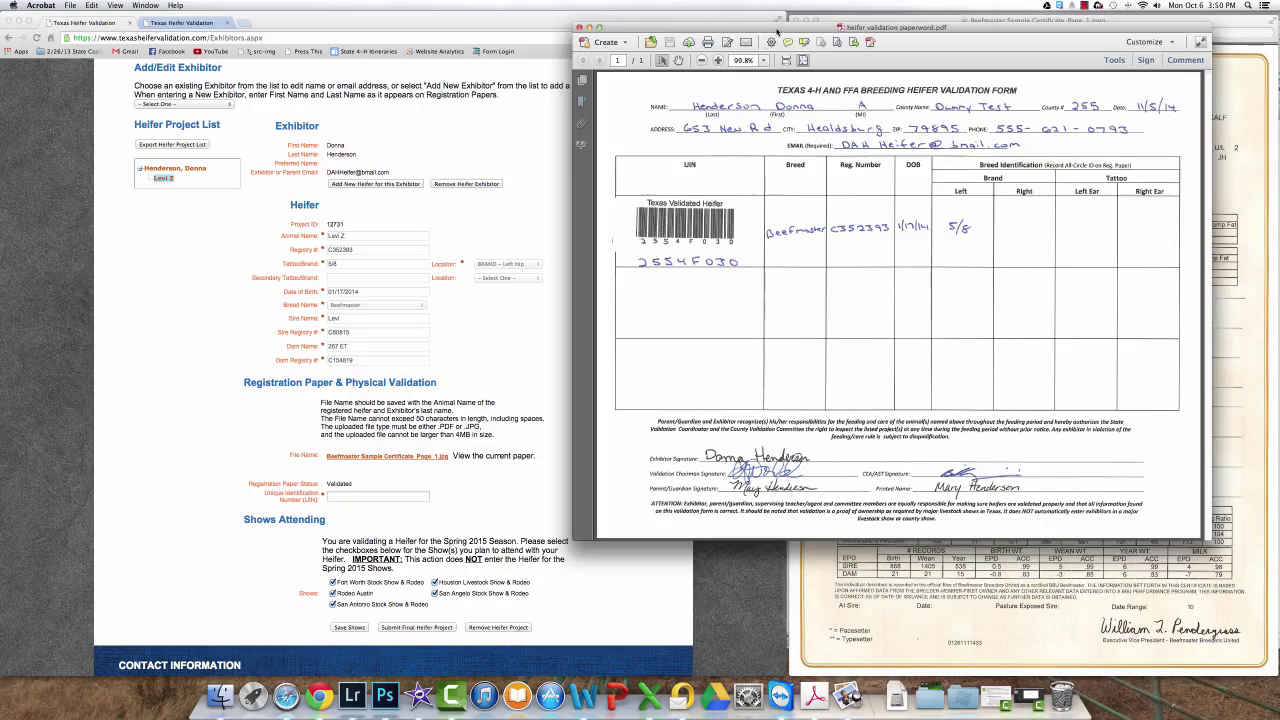
drag(774, 31, 993, 37)
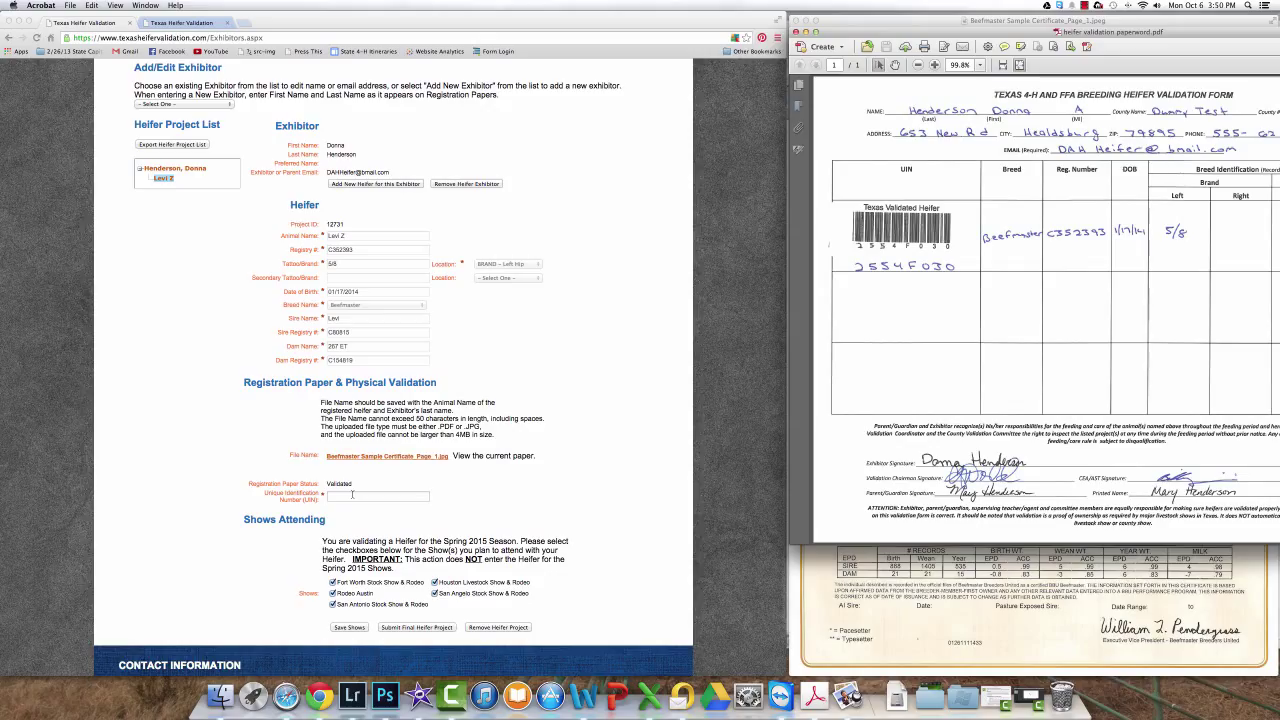
click(352, 494)
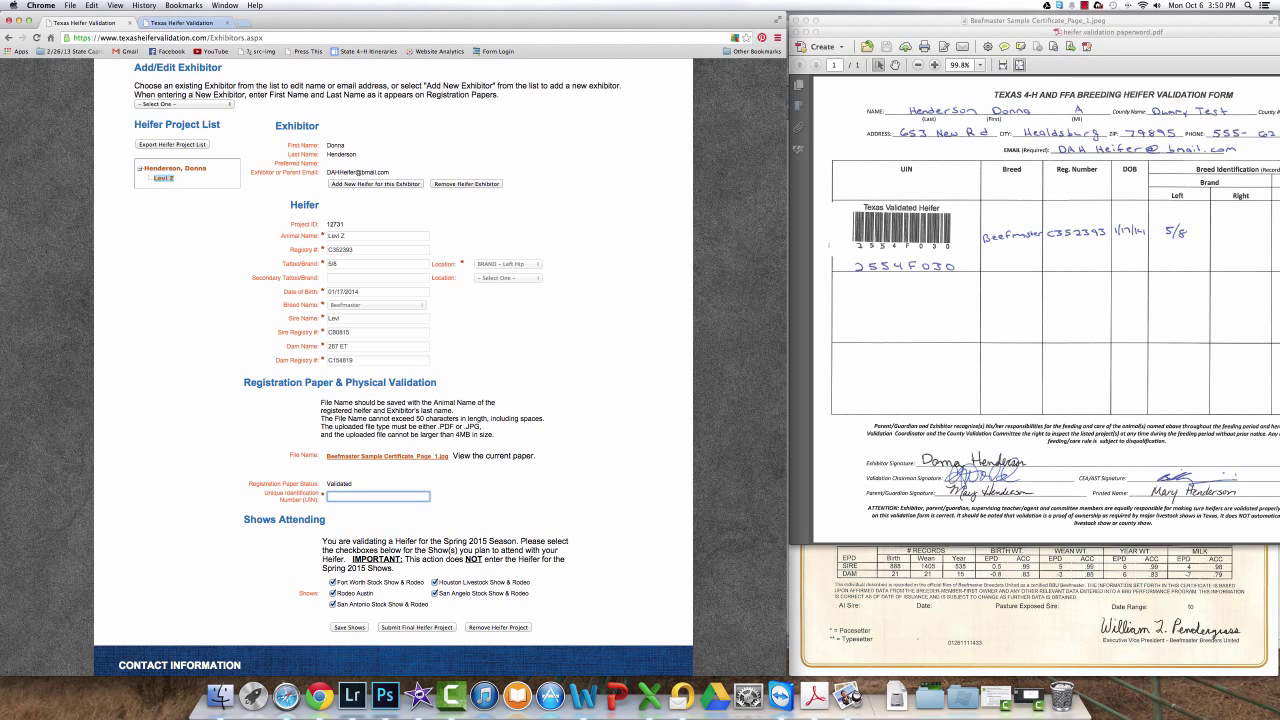
text(2)
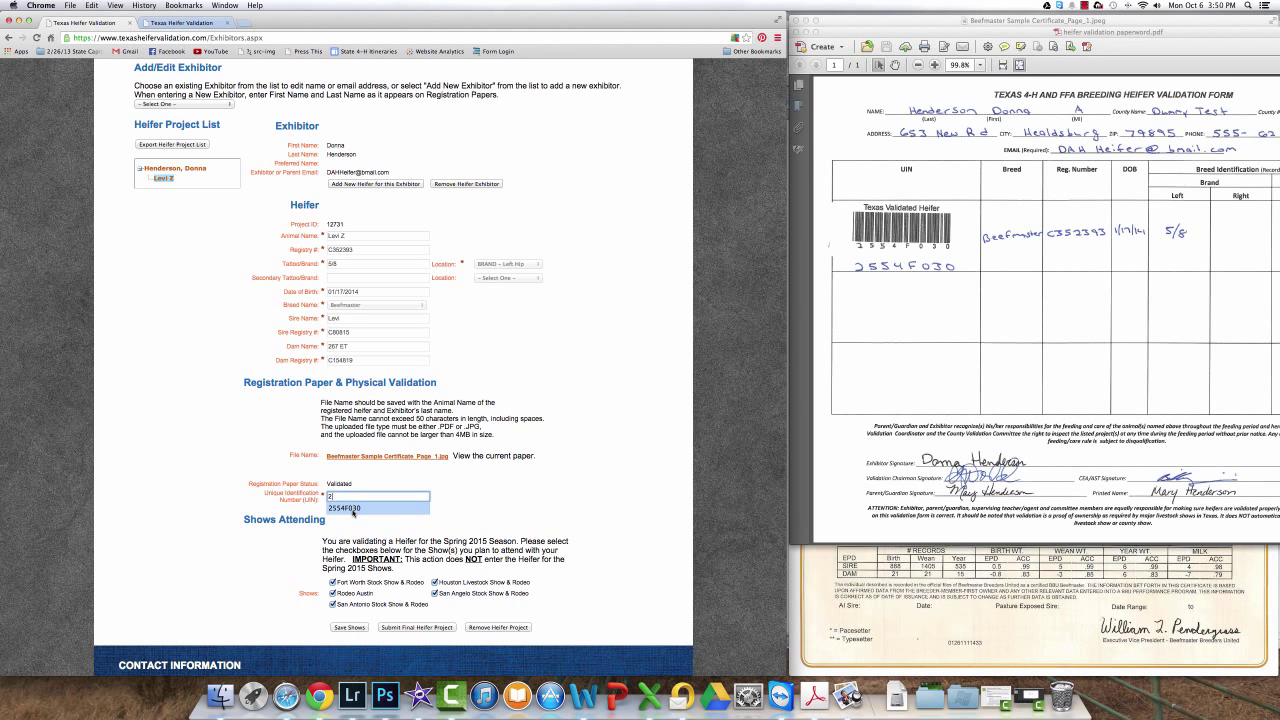
click(352, 508)
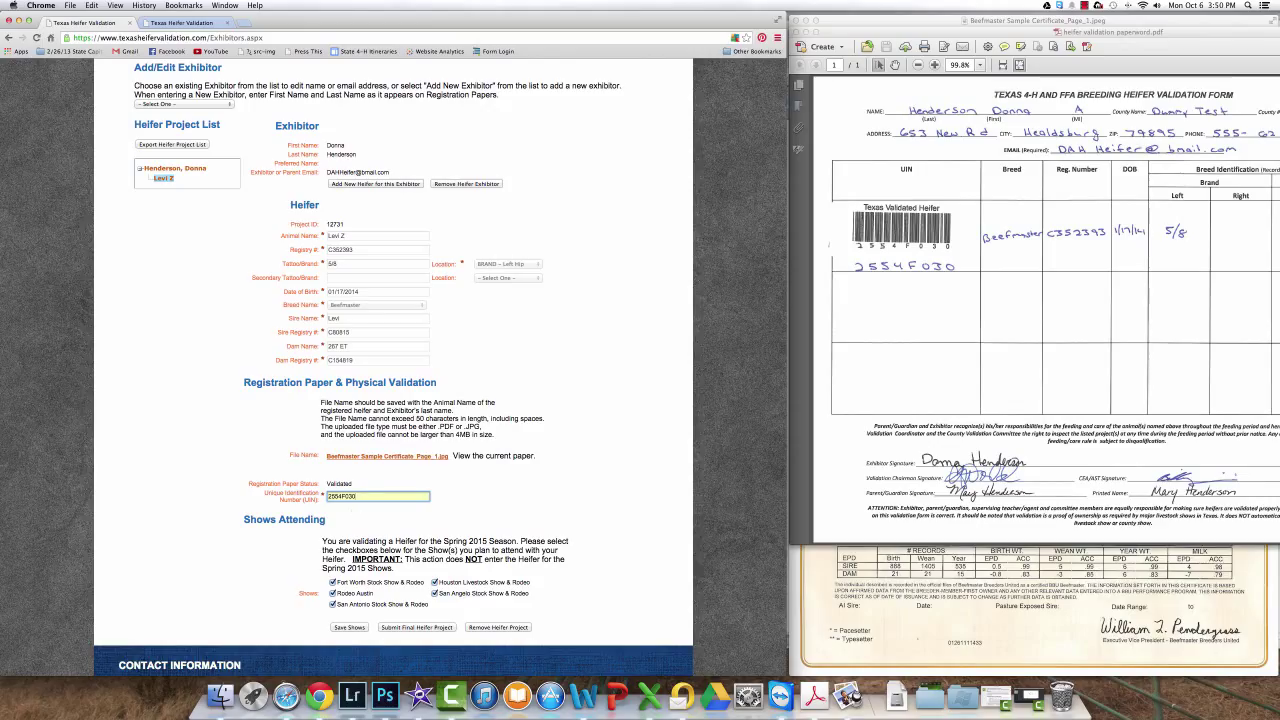
click(432, 628)
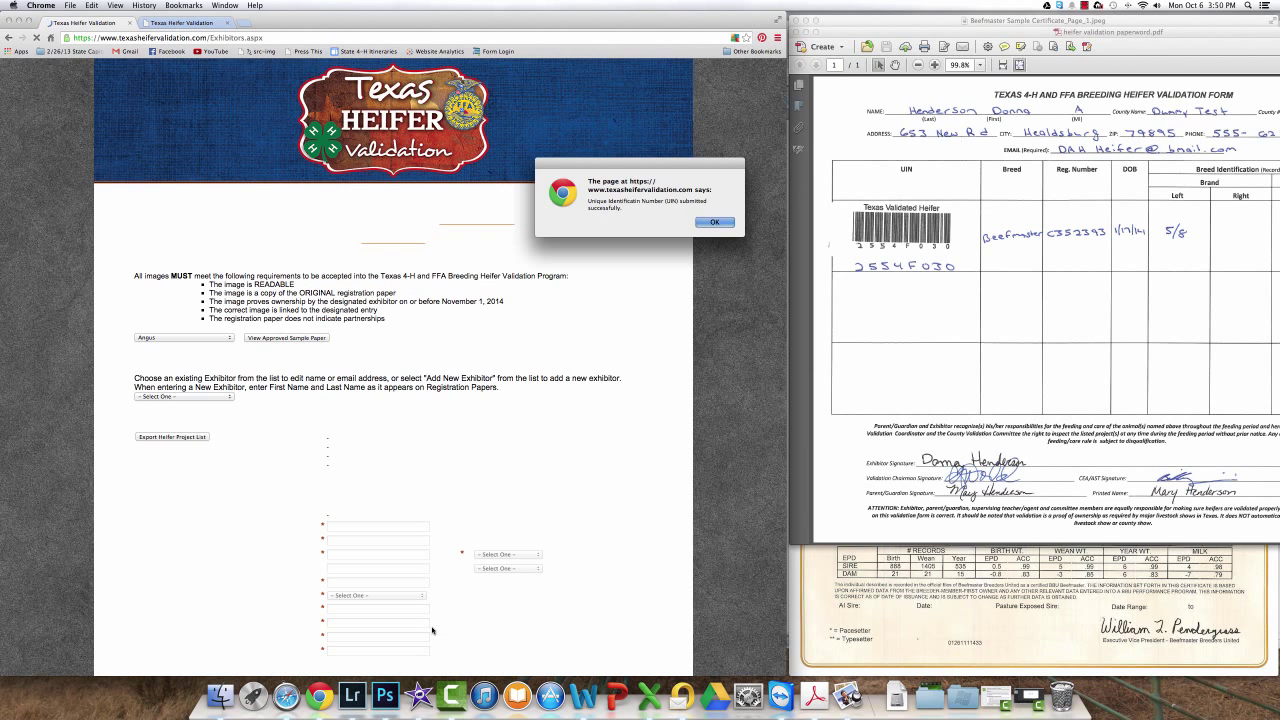
key(Return)
scroll(320, 440, up, 1)
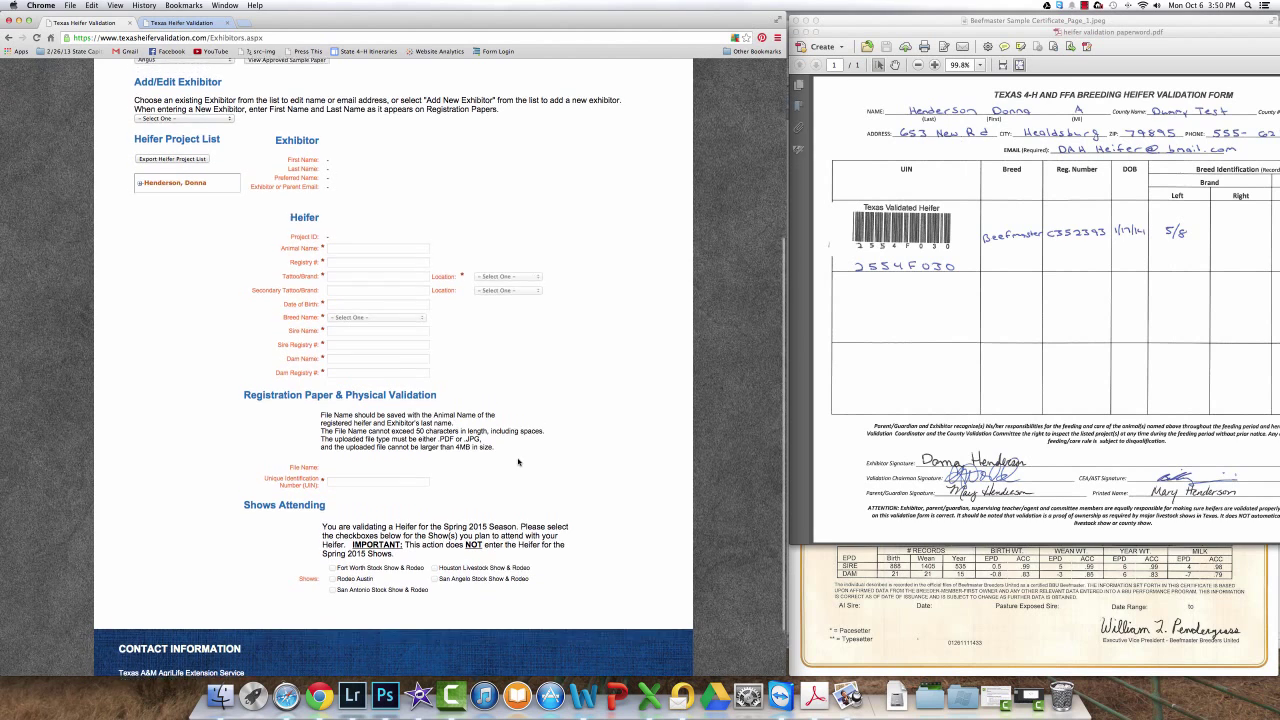